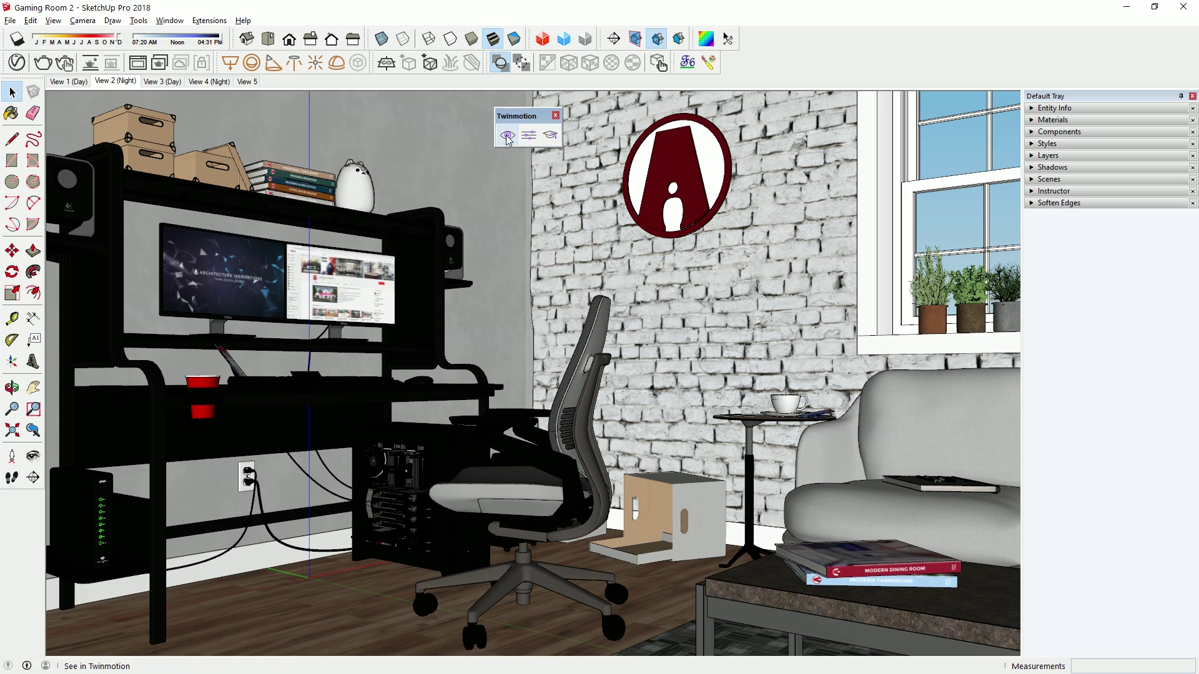
Step: In Twinmotion, open the geometry import's file browser and examine which file formats it supports
{"action": "left_click", "coordinate": [507, 135]}
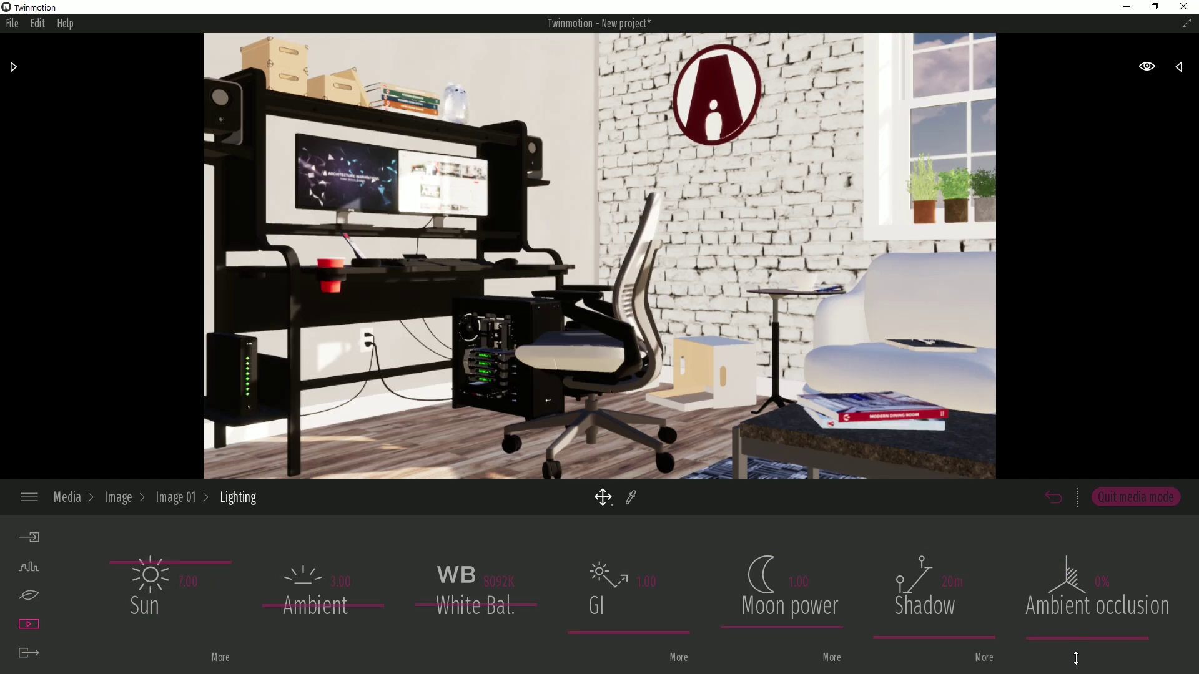
{"action": "left_click_drag", "start_coordinate": [1076, 658], "coordinate": [1078, 547]}
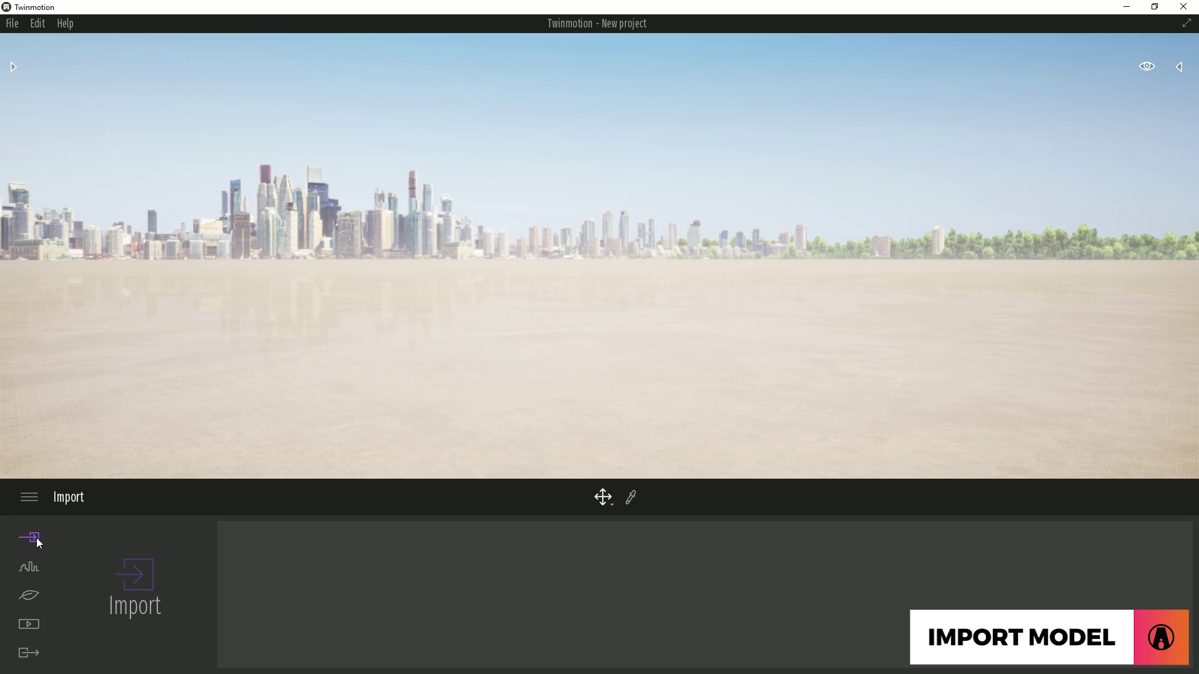
{"action": "left_click", "coordinate": [157, 586]}
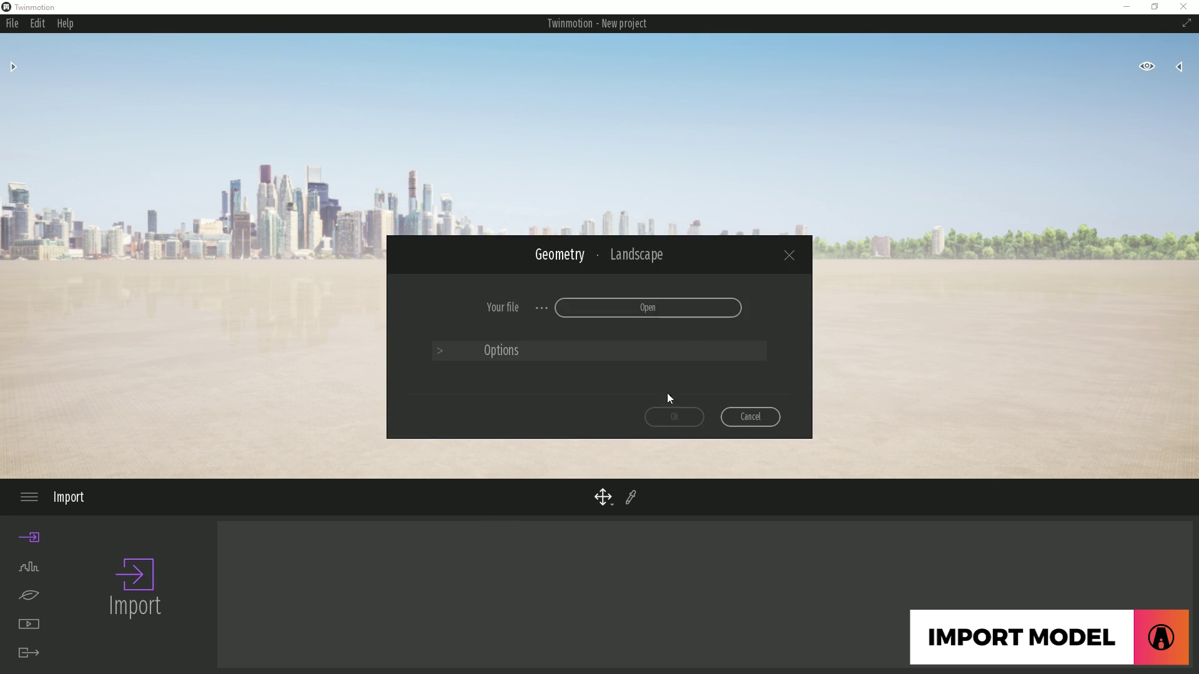
{"action": "left_click", "coordinate": [646, 315]}
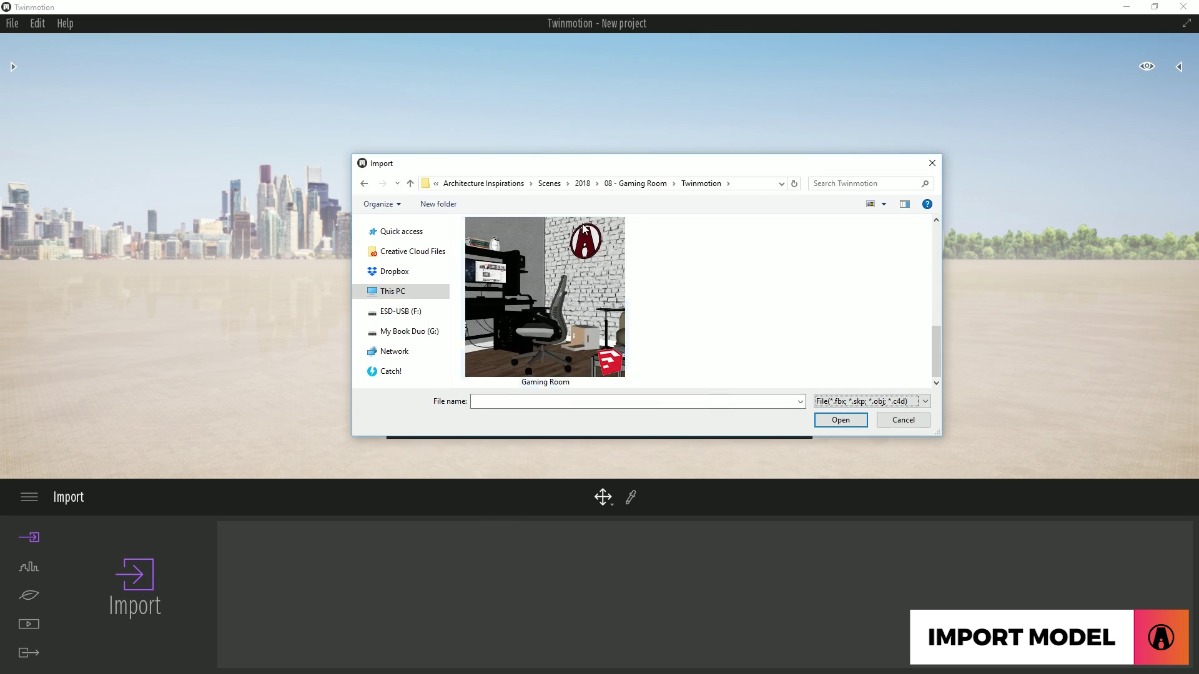
{"action": "left_click", "coordinate": [889, 402]}
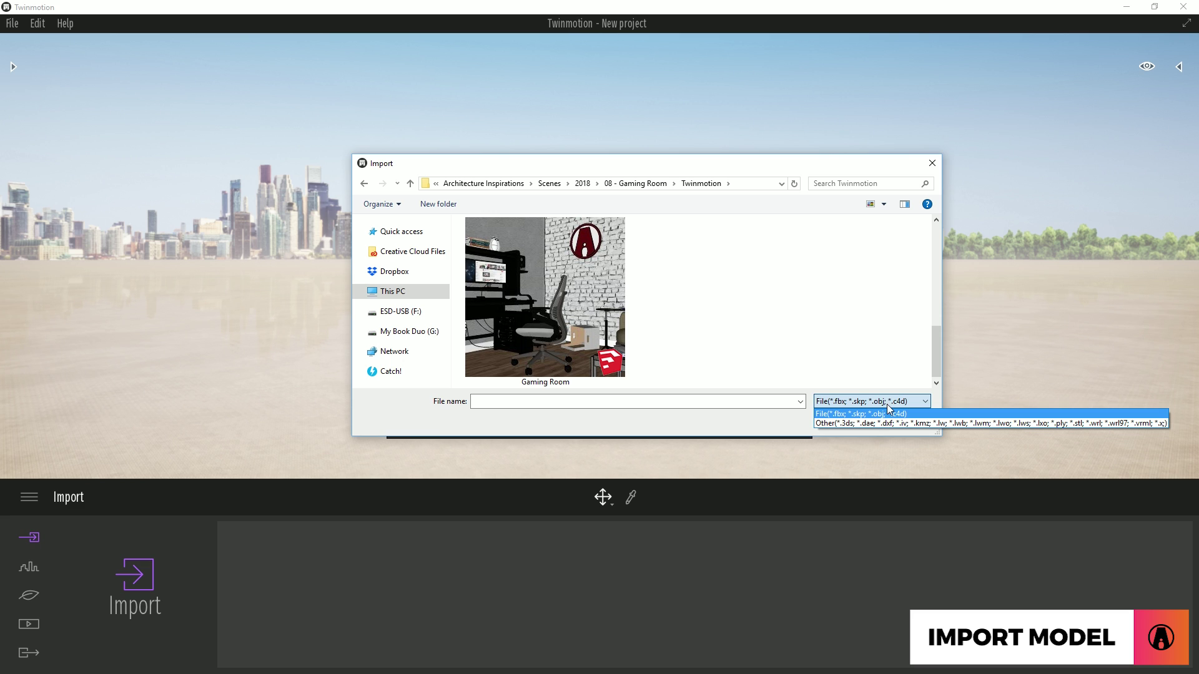
{"action": "left_click", "coordinate": [893, 415]}
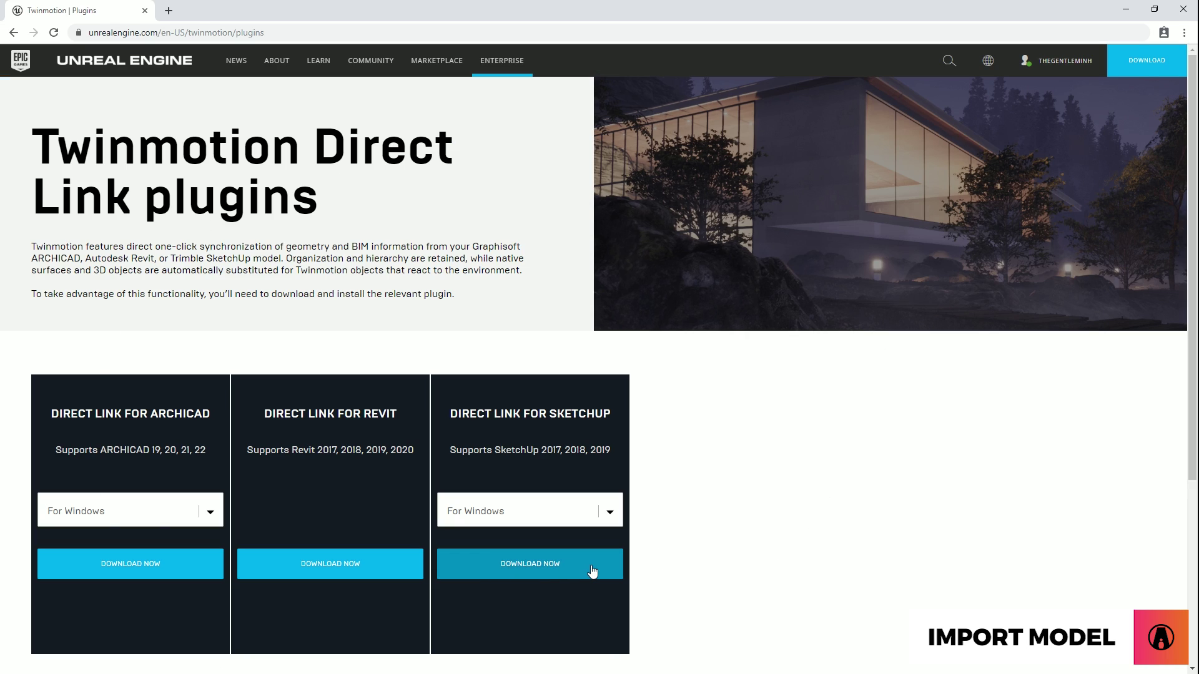
Step: Download the Twinmotion Direct Link plugin for SketchUp on Windows from the Unreal Engine plugins page
{"action": "left_click", "coordinate": [530, 564]}
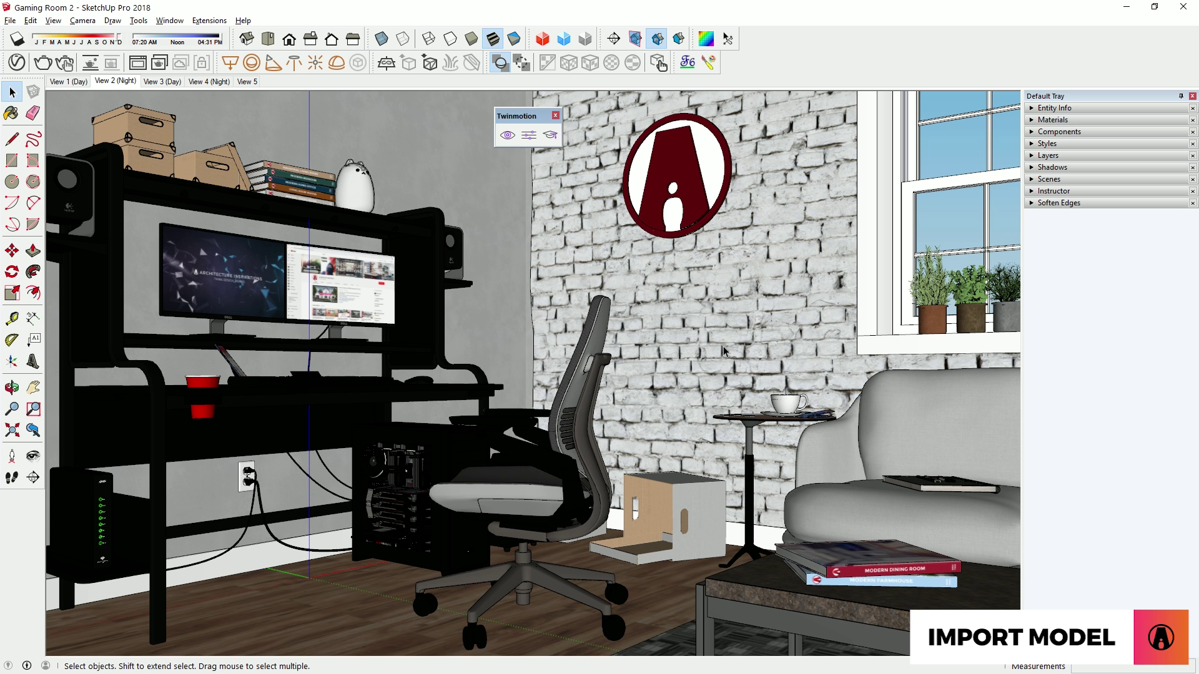
Step: In SketchUp, set the Twinmotion synchronization's Collapse option to None and turn off the exclusion of small objects
{"action": "left_click", "coordinate": [528, 136]}
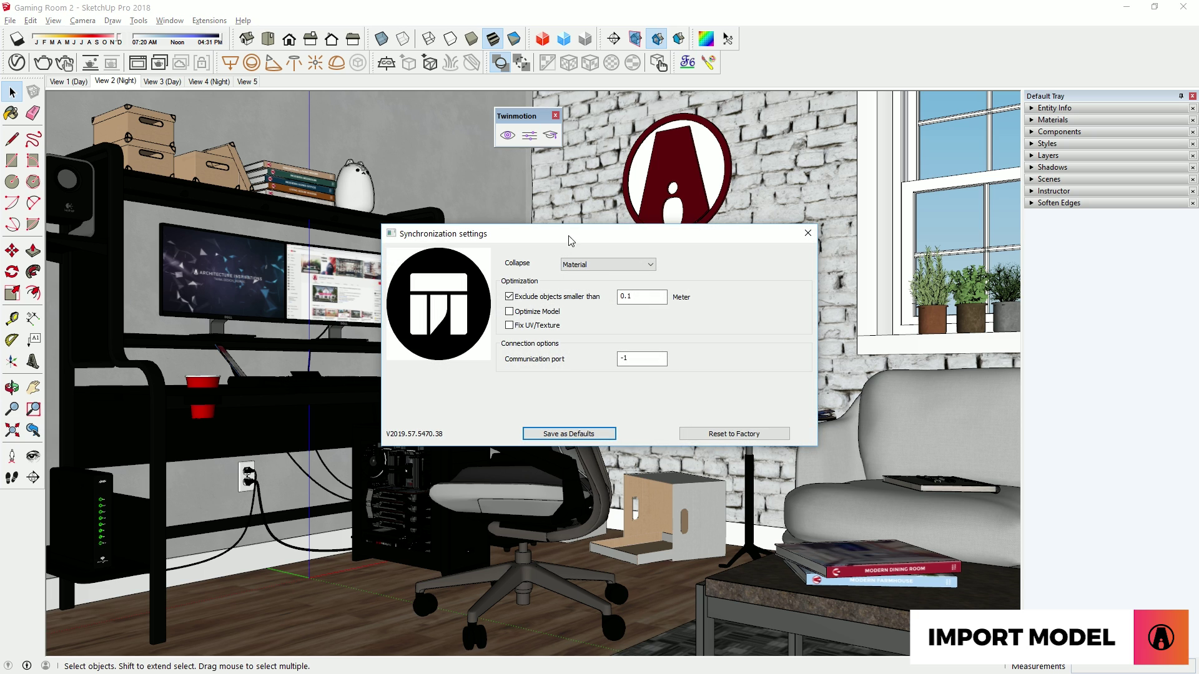
{"action": "left_click", "coordinate": [597, 264]}
{"action": "left_click", "coordinate": [598, 279]}
{"action": "left_click", "coordinate": [540, 298]}
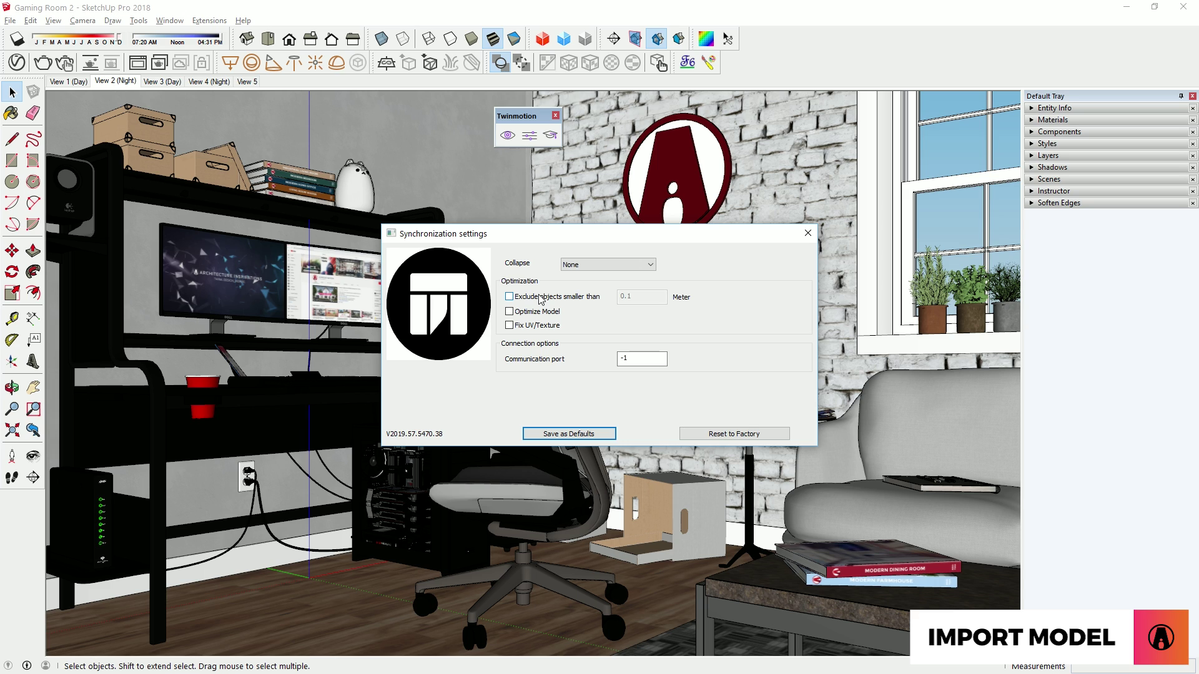
{"action": "left_click", "coordinate": [807, 233]}
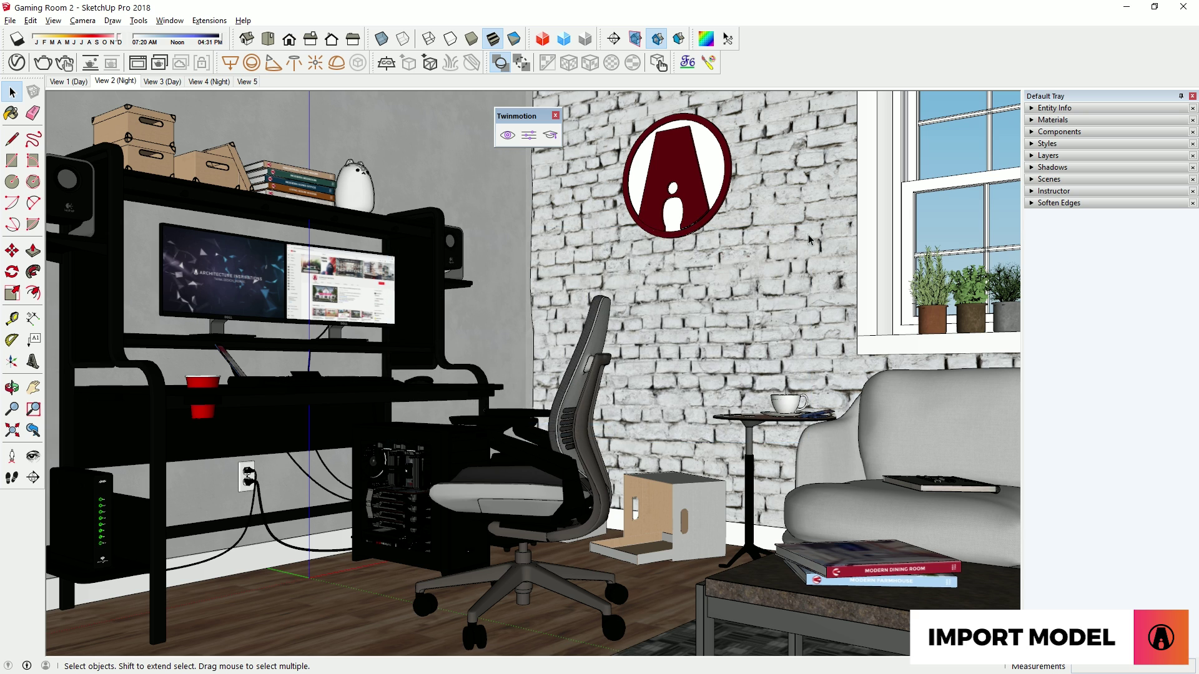
Step: Send the gaming room model to Twinmotion through DirectLink as a new project
{"action": "left_click", "coordinate": [506, 136]}
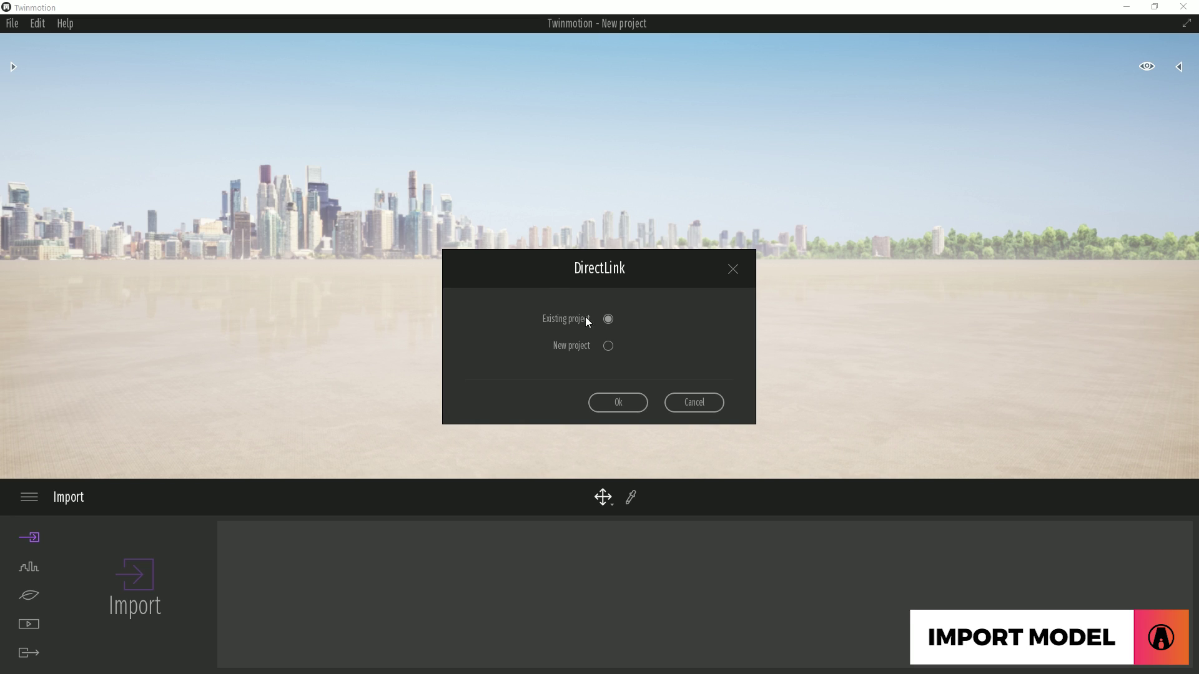
{"action": "left_click", "coordinate": [608, 346]}
{"action": "left_click", "coordinate": [625, 402]}
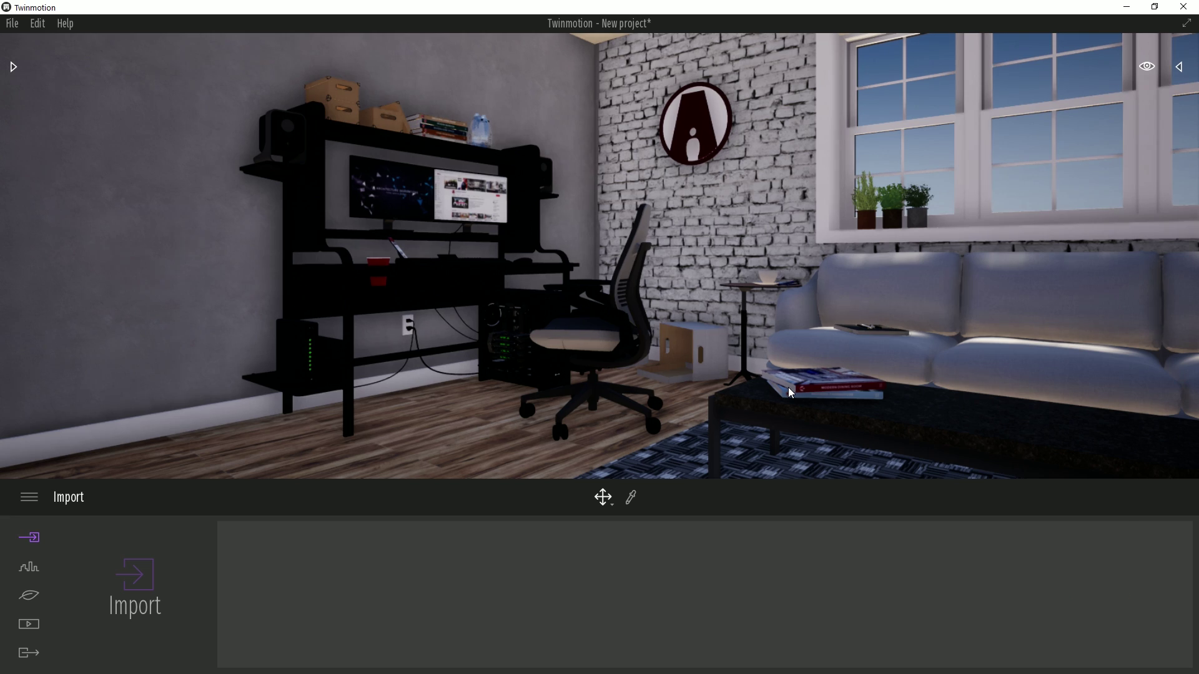
Step: Create a still image in the Media section from the current view of the gaming room
{"action": "left_click", "coordinate": [28, 570]}
{"action": "left_click", "coordinate": [29, 598]}
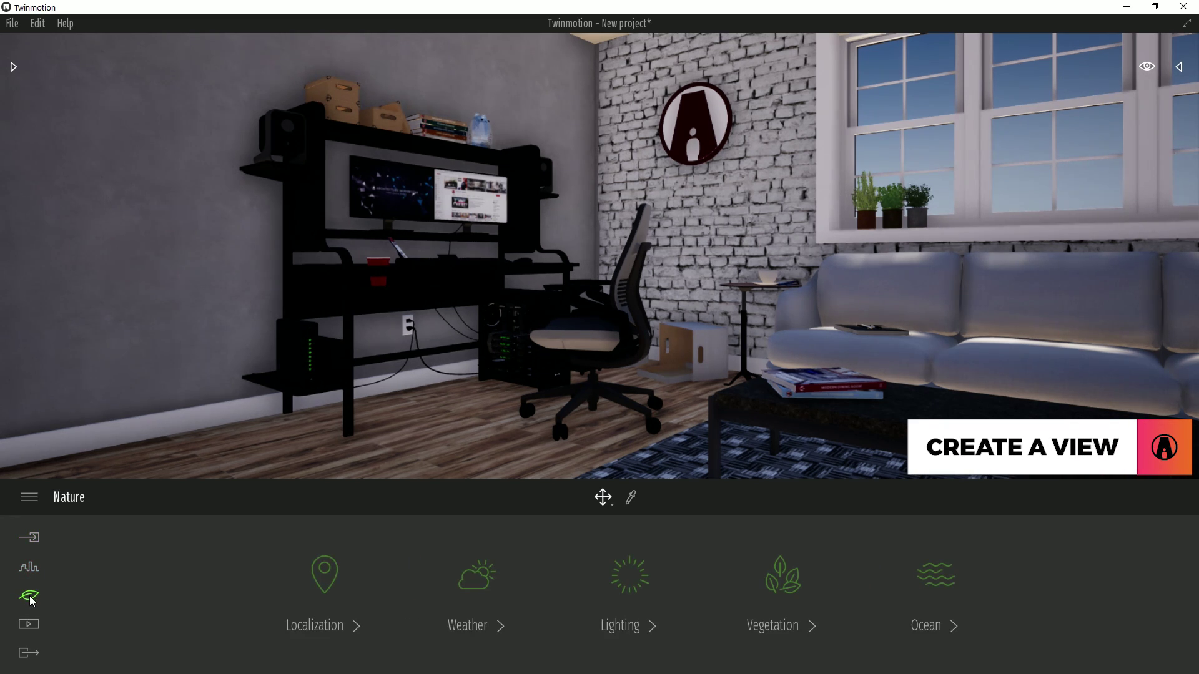
{"action": "left_click", "coordinate": [34, 625]}
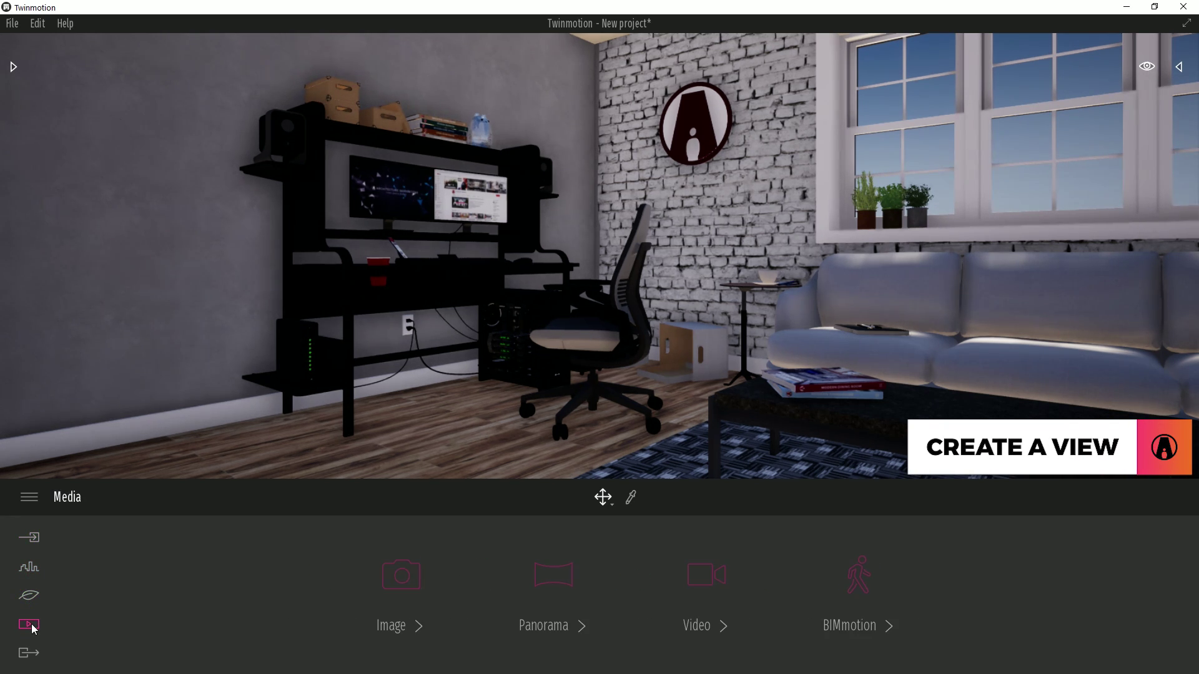
{"action": "left_click", "coordinate": [400, 599]}
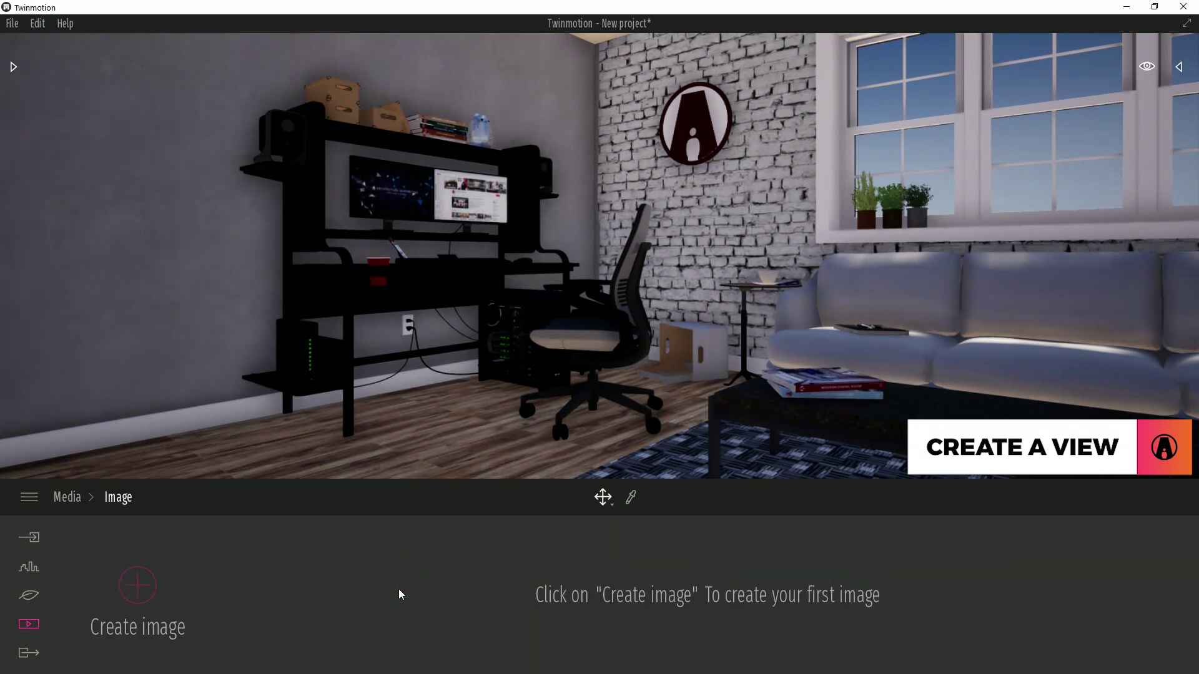
{"action": "left_click", "coordinate": [146, 598]}
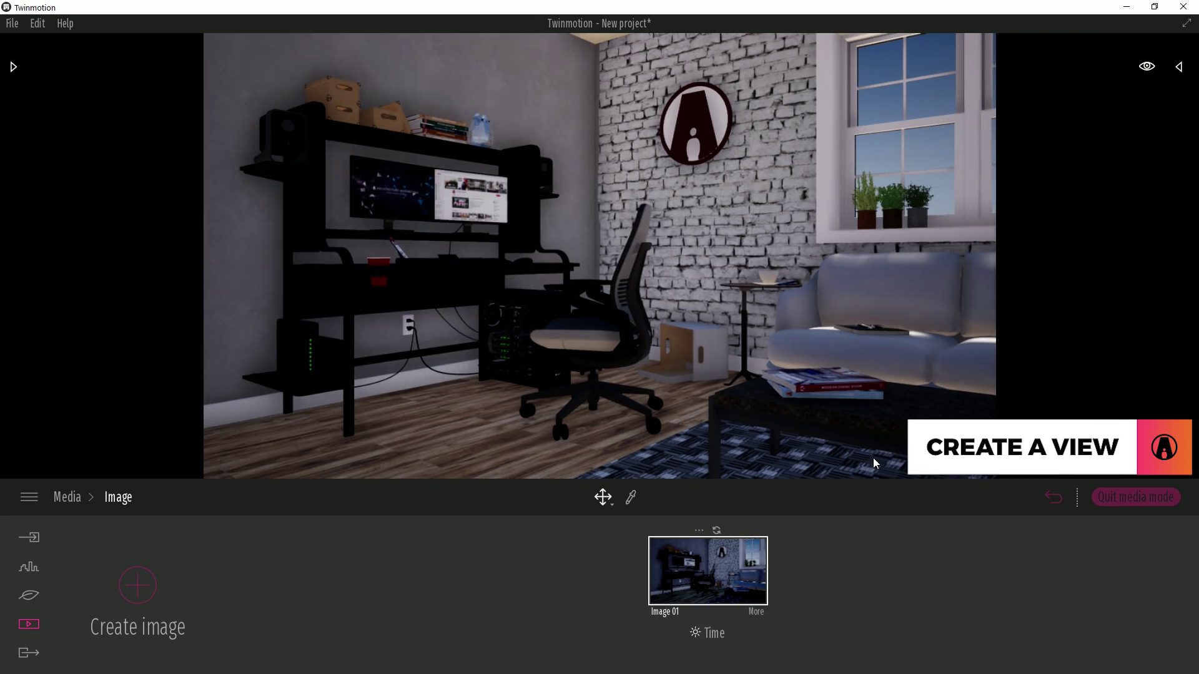
Step: Set the time of day for Image 01 to about 09:28
{"action": "left_click", "coordinate": [708, 632]}
{"action": "left_click_drag", "start_coordinate": [691, 535], "coordinate": [689, 508]}
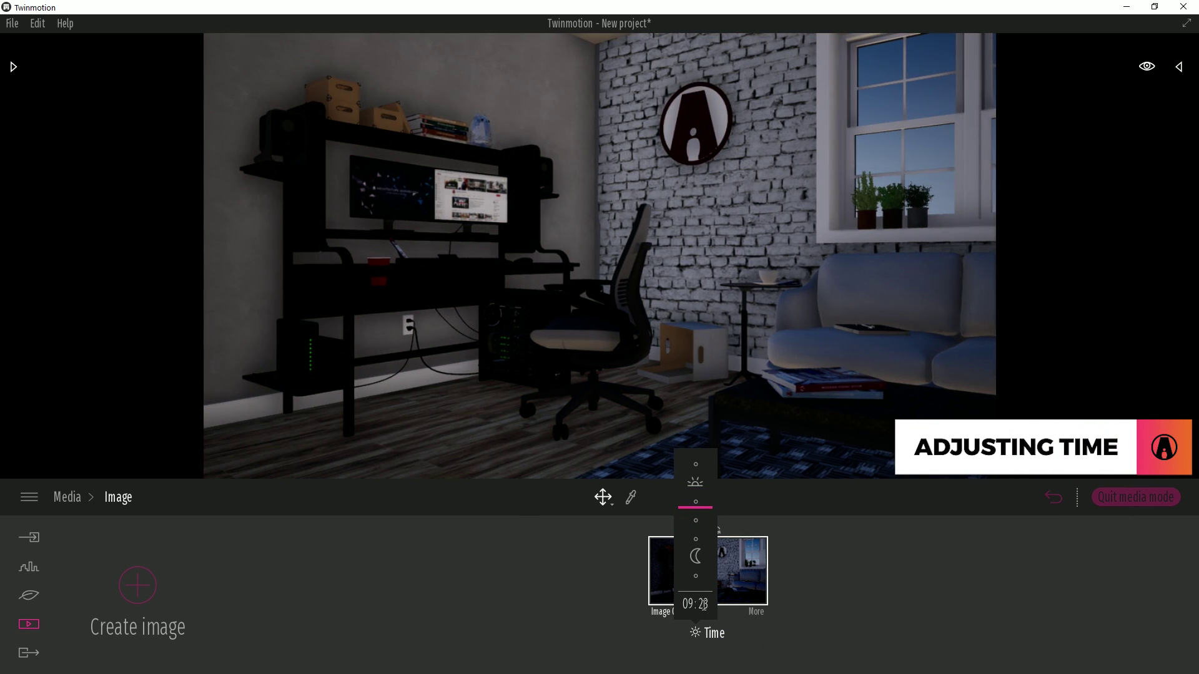
{"action": "key", "text": "Return"}
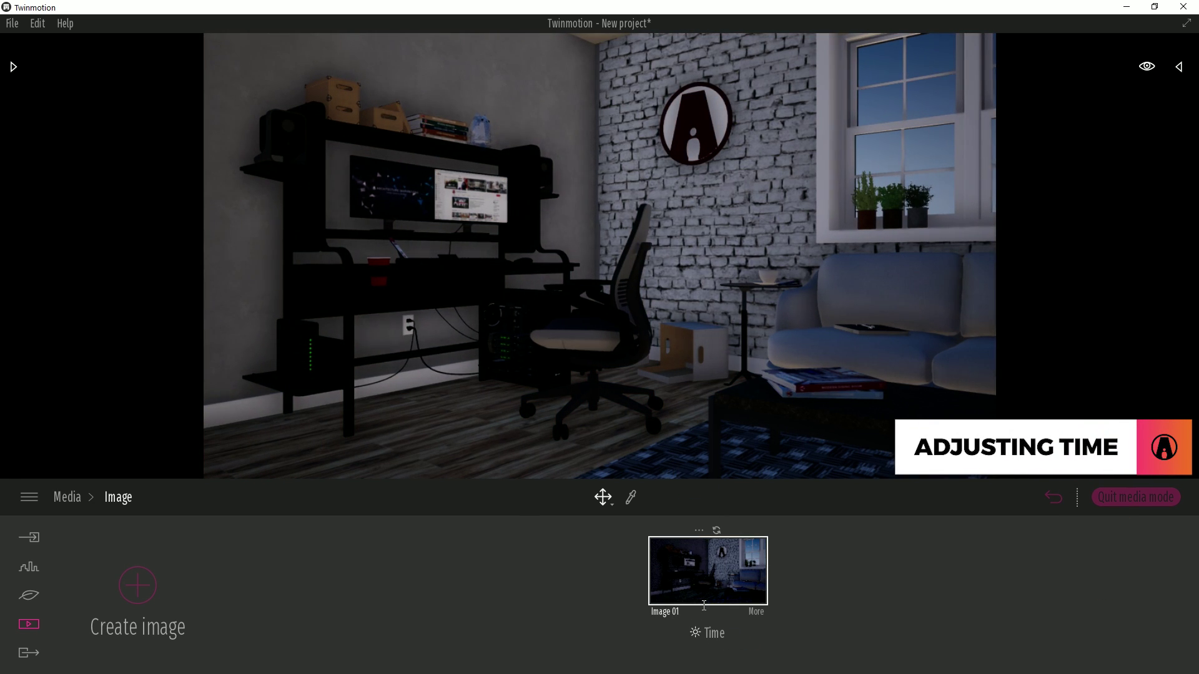
Step: Set the output size of Image 01 to 4K 3840x2160 in its camera settings
{"action": "left_click", "coordinate": [756, 613]}
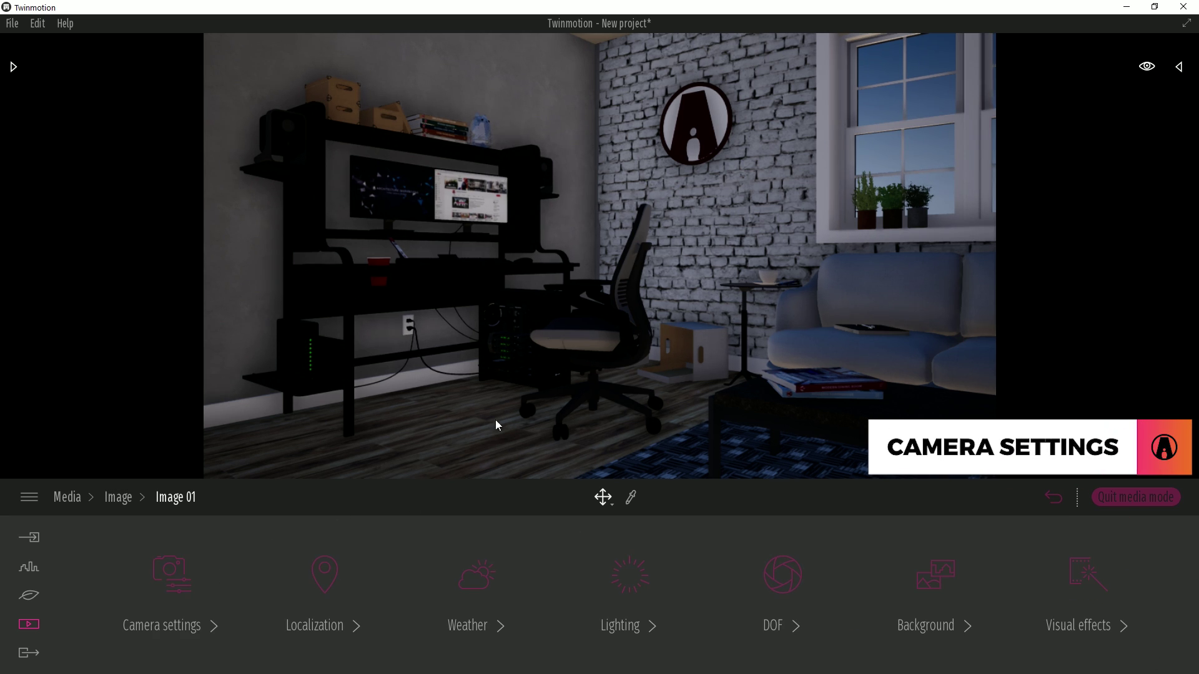
{"action": "left_click", "coordinate": [176, 576]}
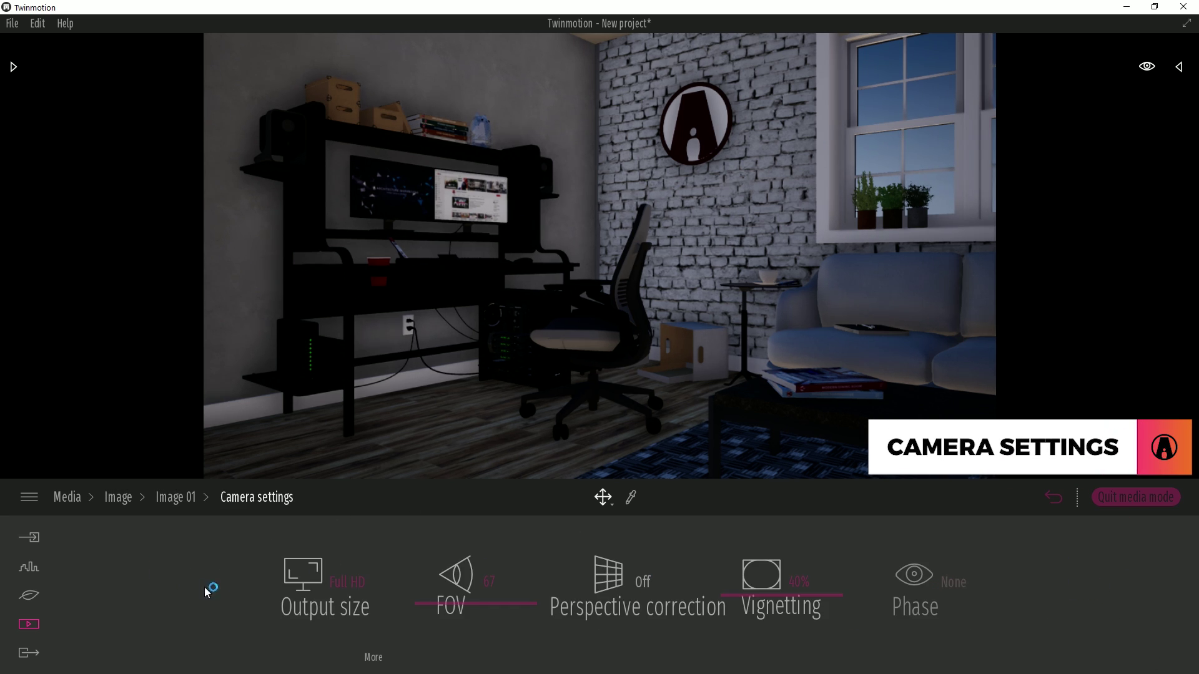
{"action": "left_click", "coordinate": [343, 584]}
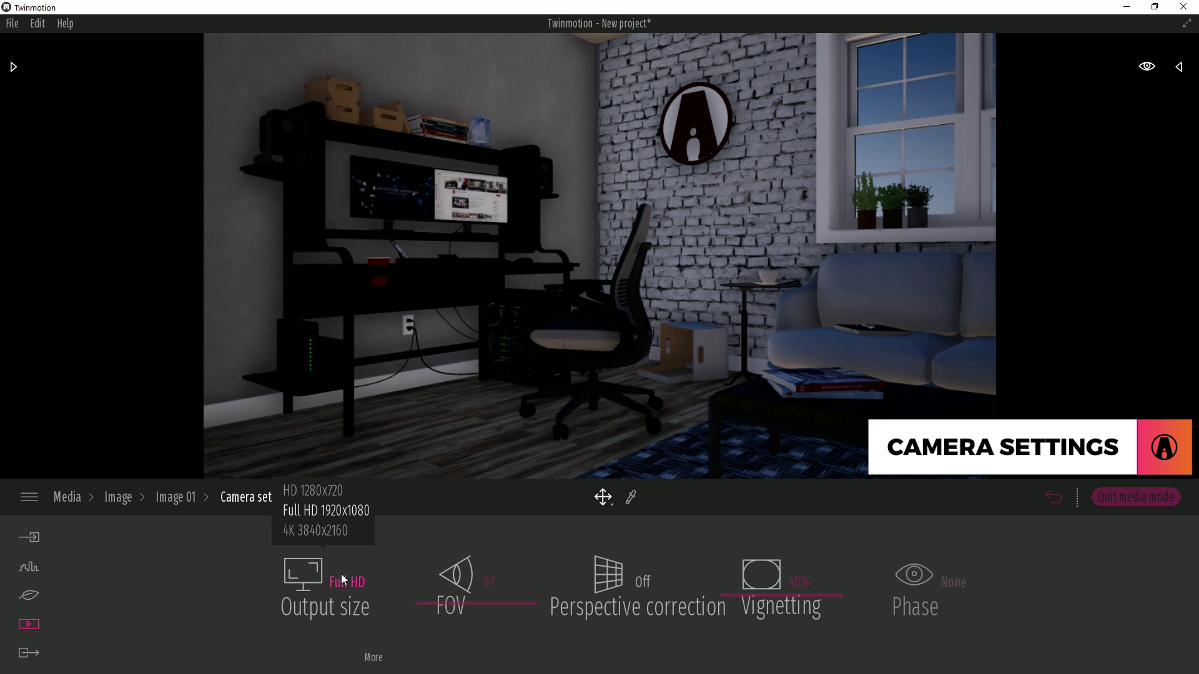
{"action": "left_click", "coordinate": [326, 531]}
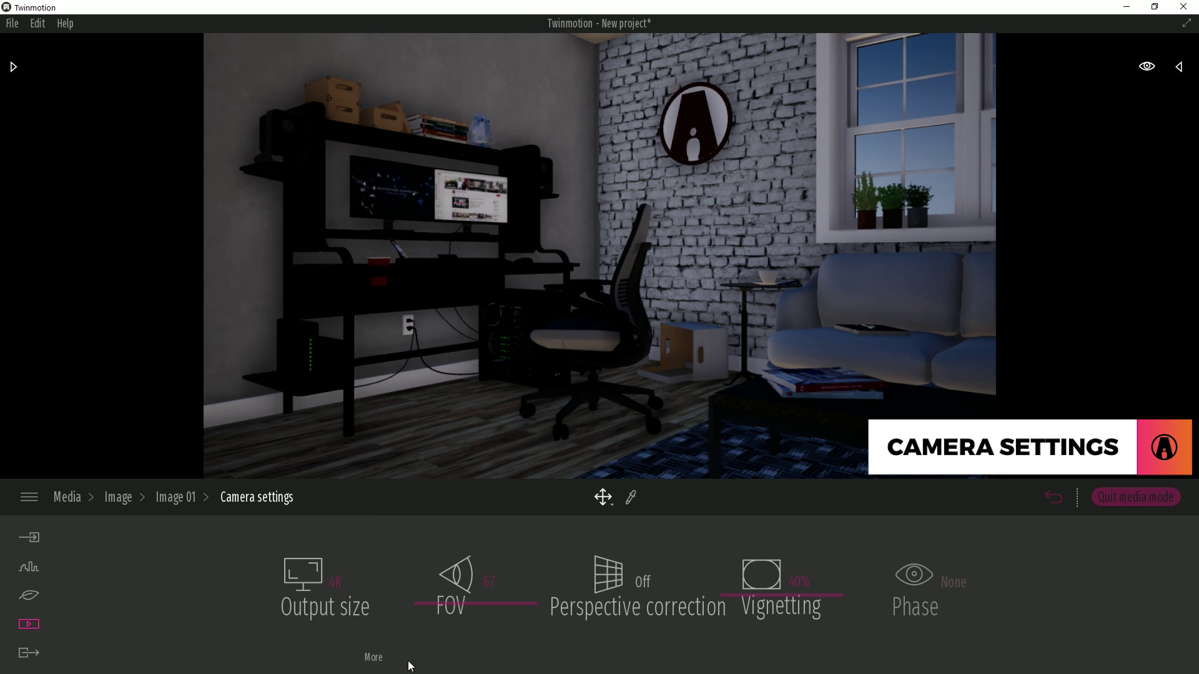
Step: Narrow the camera's field of view to 57 and reduce the vignetting to 0%
{"action": "mouse_move", "coordinate": [515, 604]}
{"action": "left_mouse_down"}
{"action": "mouse_move", "coordinate": [524, 571]}
{"action": "mouse_move", "coordinate": [522, 627]}
{"action": "mouse_move", "coordinate": [522, 613]}
{"action": "left_mouse_up"}
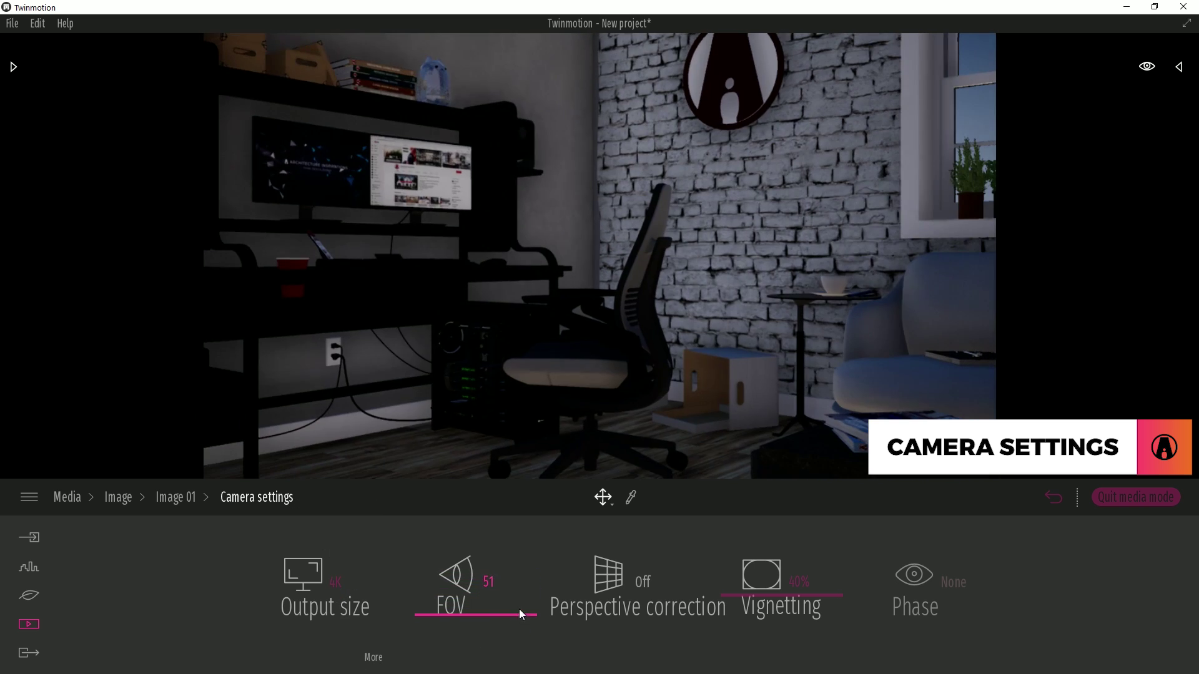
{"action": "left_click", "coordinate": [500, 582]}
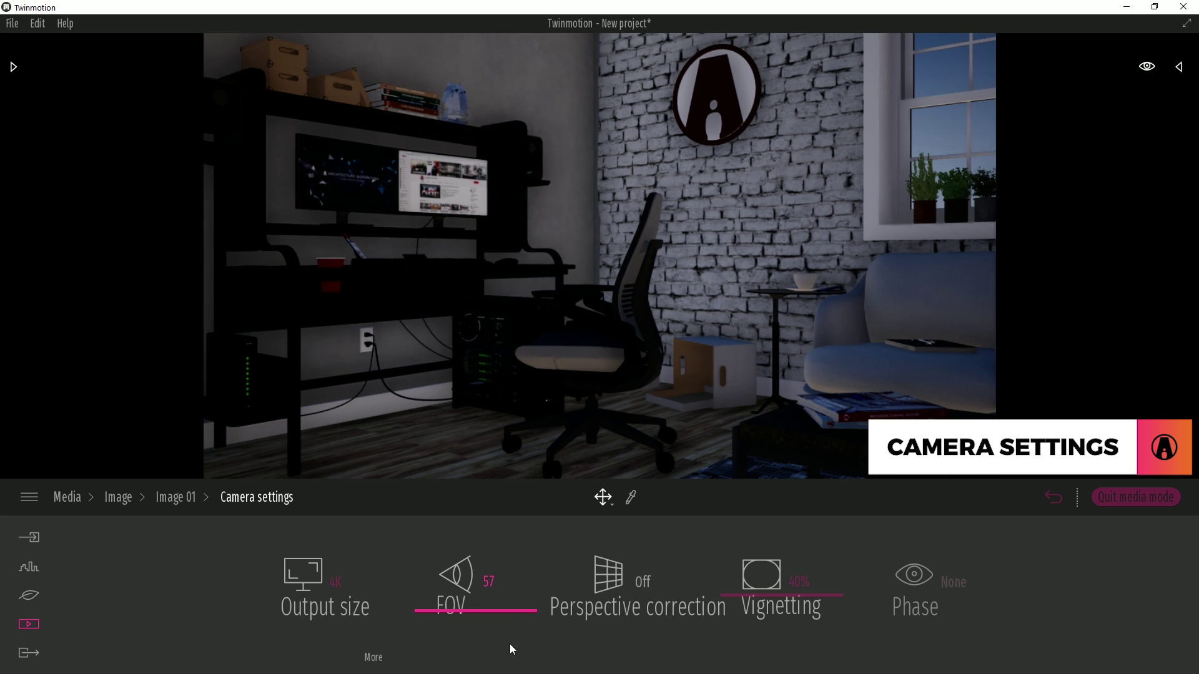
{"action": "left_click_drag", "start_coordinate": [831, 599], "coordinate": [821, 657]}
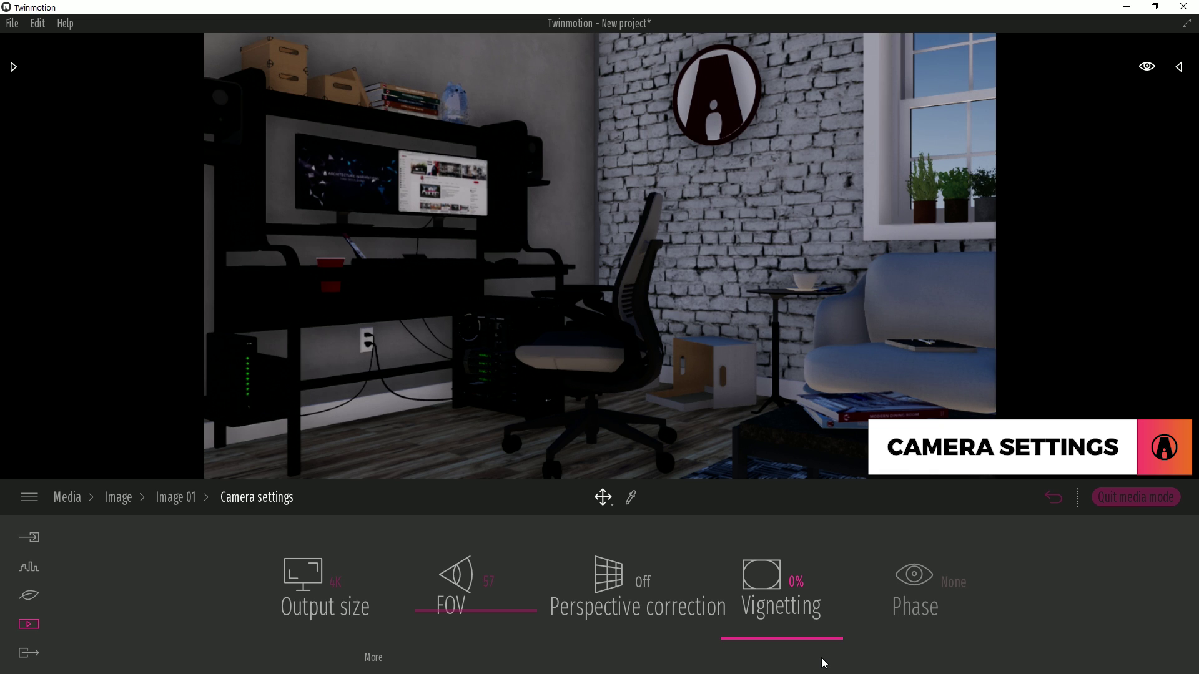
Step: In Image 01's localization settings, move the location marker to the central United States and set the month to November
{"action": "left_click", "coordinate": [191, 498]}
{"action": "left_click", "coordinate": [329, 592]}
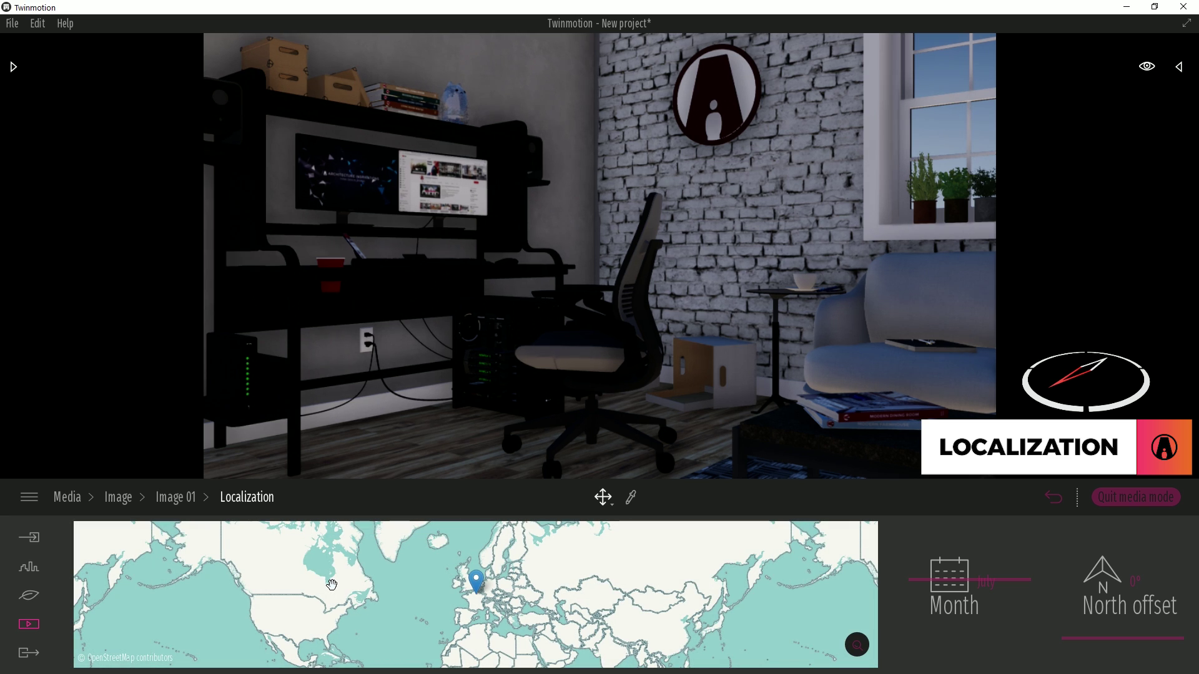
{"action": "left_click_drag", "start_coordinate": [478, 594], "coordinate": [292, 600]}
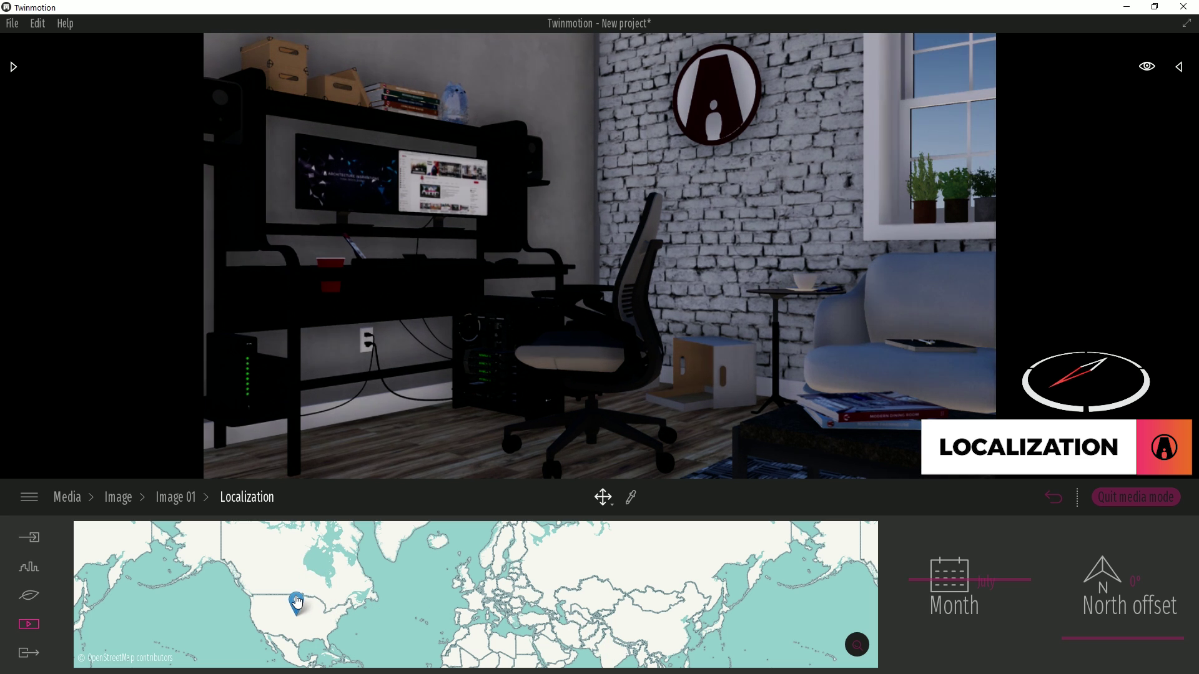
{"action": "left_click_drag", "start_coordinate": [938, 583], "coordinate": [943, 536]}
Step: Set the north offset to 90°, checking the sun and shadow direction from outside the room
{"action": "left_click_drag", "start_coordinate": [1098, 591], "coordinate": [1100, 656]}
{"action": "key", "text": "s"}
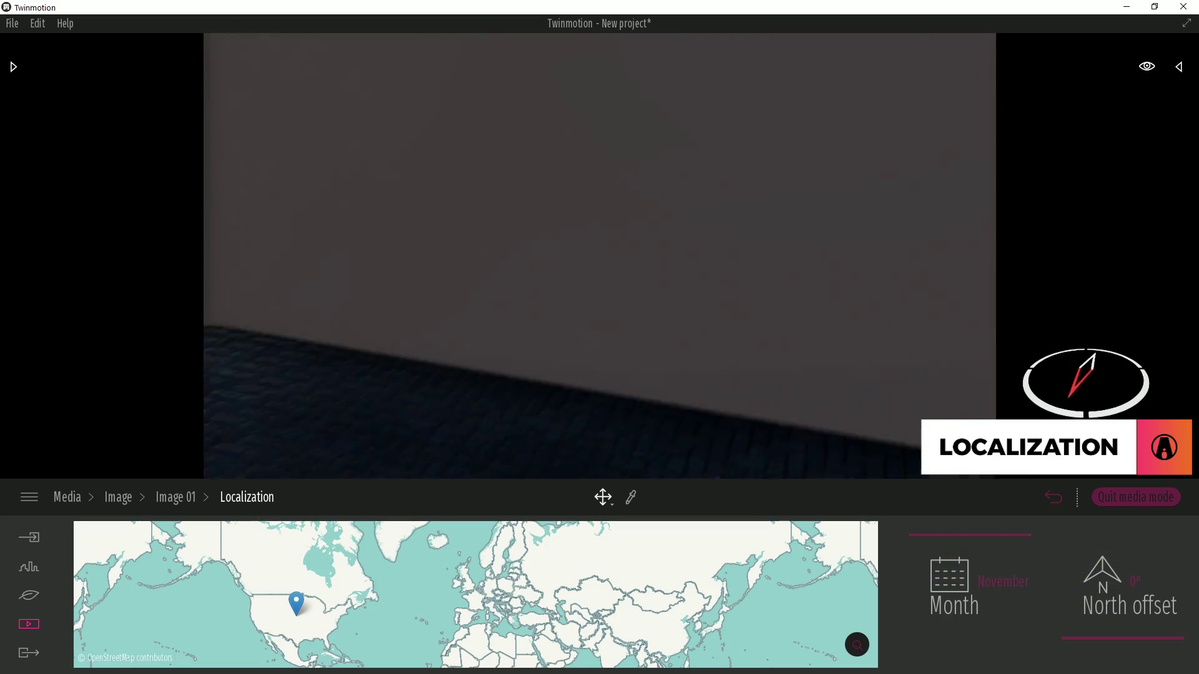
{"action": "mouse_move", "coordinate": [1097, 615]}
{"action": "left_mouse_down"}
{"action": "mouse_move", "coordinate": [1095, 593]}
{"action": "mouse_move", "coordinate": [1102, 644]}
{"action": "mouse_move", "coordinate": [1097, 618]}
{"action": "left_mouse_up"}
{"action": "left_click", "coordinate": [1138, 582]}
{"action": "left_click", "coordinate": [1137, 582]}
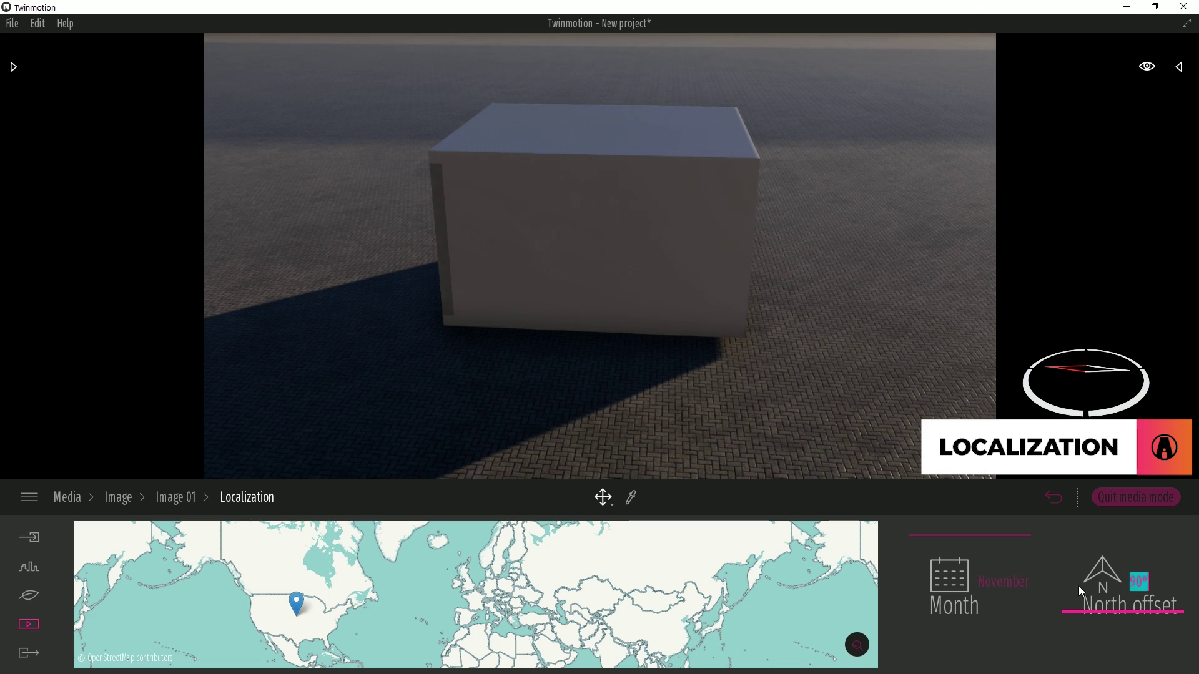
Step: Return to Image 01's settings and shift its weather from clear sun to partly cloudy
{"action": "left_click", "coordinate": [80, 502]}
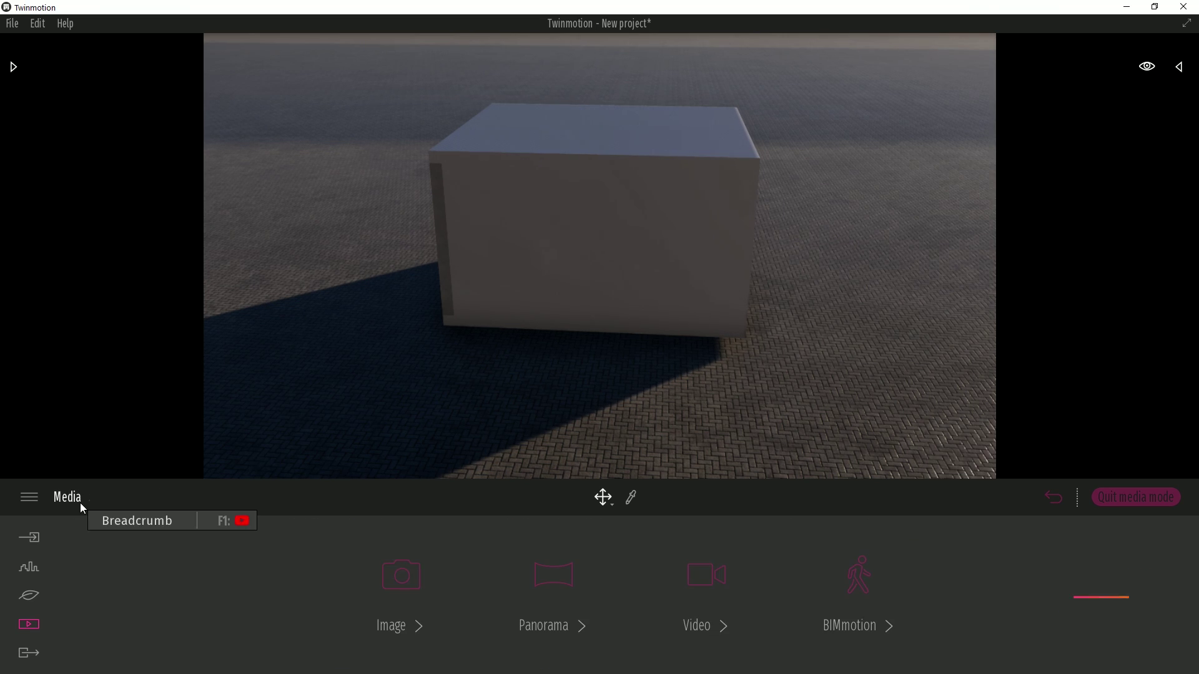
{"action": "left_click", "coordinate": [401, 577]}
{"action": "left_click", "coordinate": [729, 568]}
{"action": "left_click", "coordinate": [711, 633]}
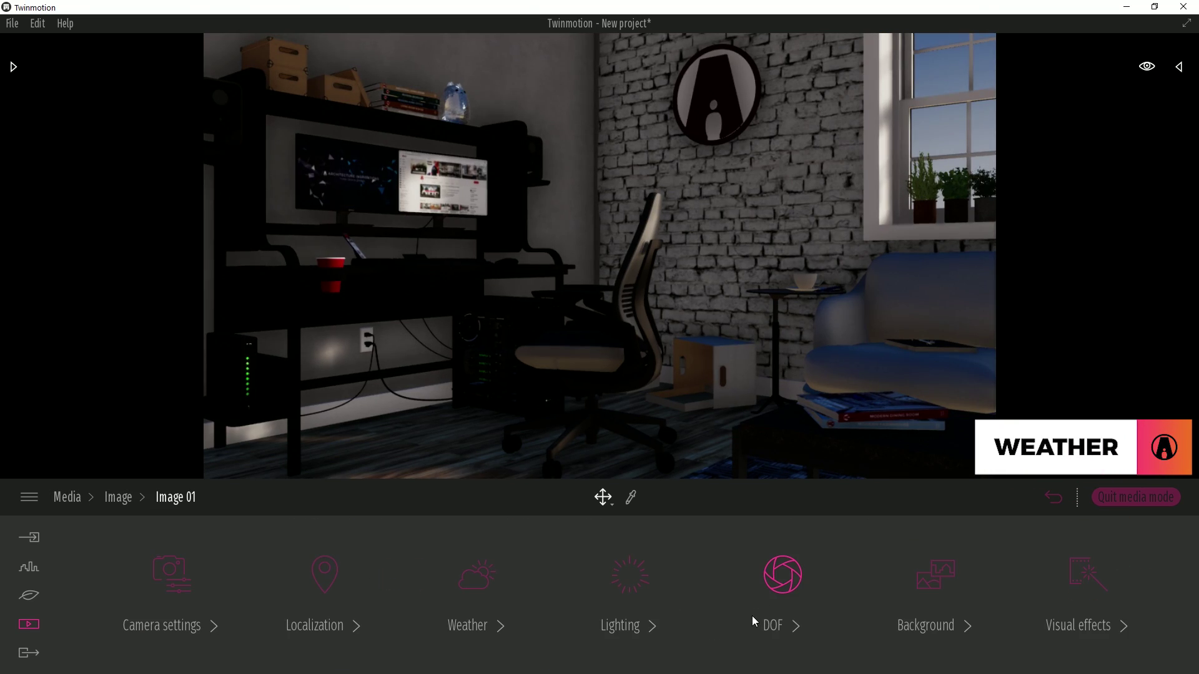
{"action": "left_click", "coordinate": [482, 579]}
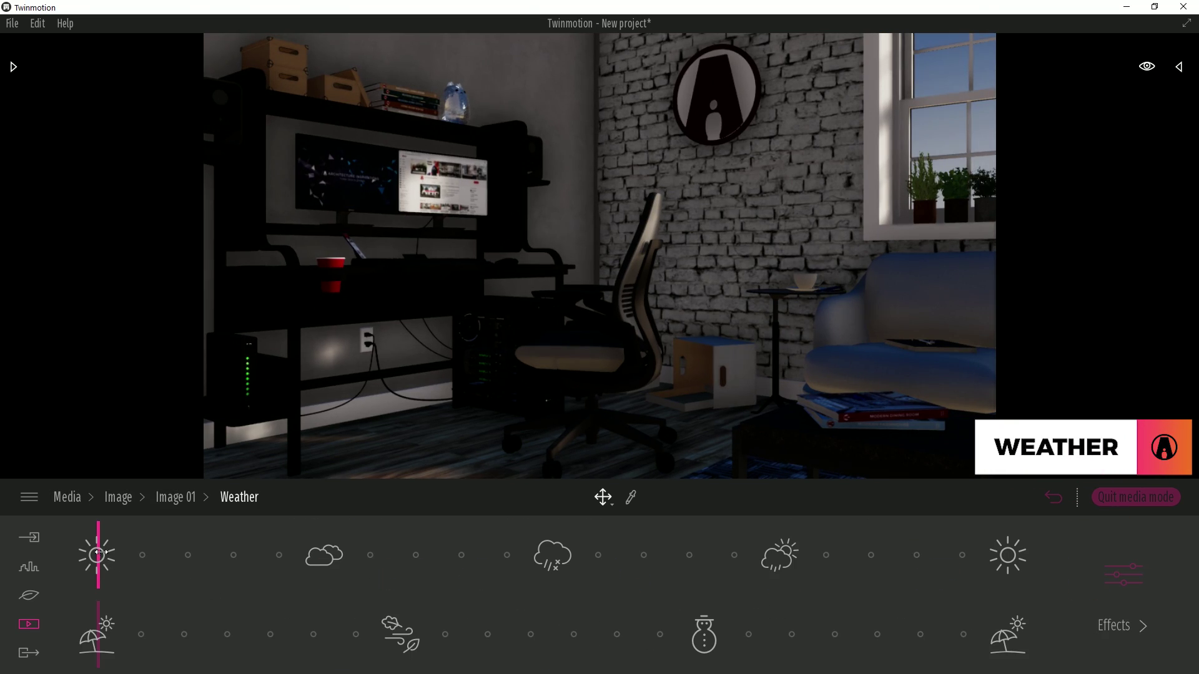
{"action": "mouse_move", "coordinate": [100, 553]}
{"action": "left_mouse_down"}
{"action": "mouse_move", "coordinate": [594, 581]}
{"action": "mouse_move", "coordinate": [810, 559]}
{"action": "mouse_move", "coordinate": [200, 555]}
{"action": "mouse_move", "coordinate": [278, 559]}
{"action": "left_mouse_up"}
{"action": "left_click", "coordinate": [173, 498]}
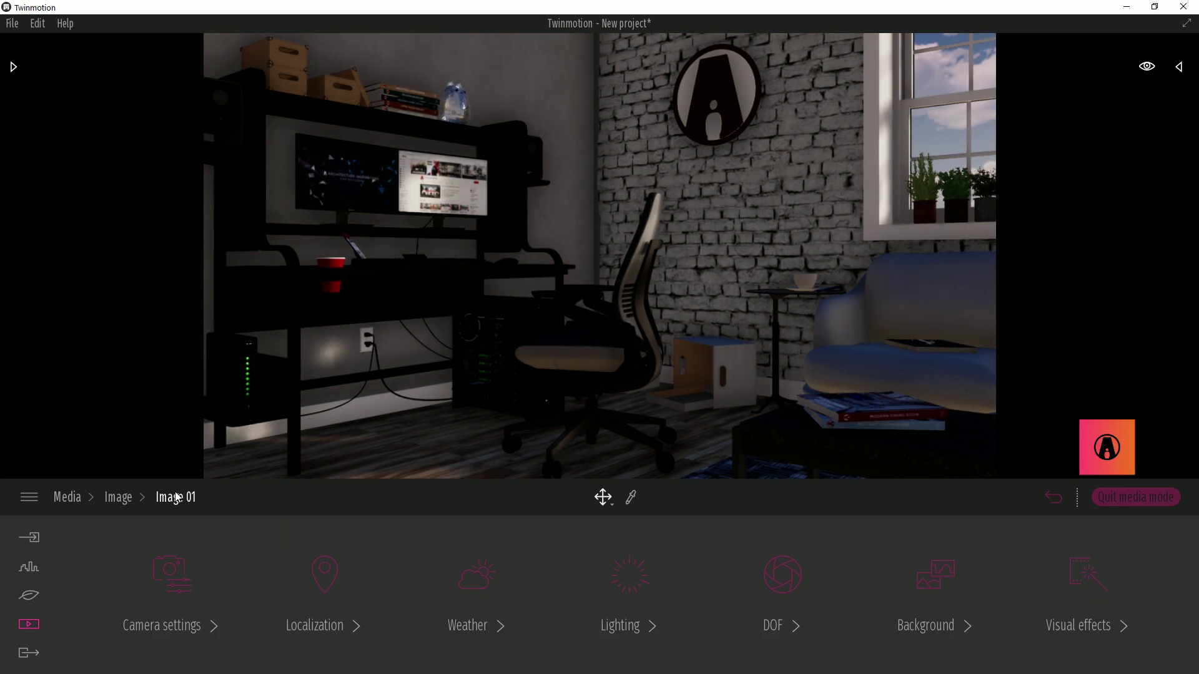
Step: Raise the sun intensity to 7.00 in Image 01's lighting settings
{"action": "left_click", "coordinate": [640, 586]}
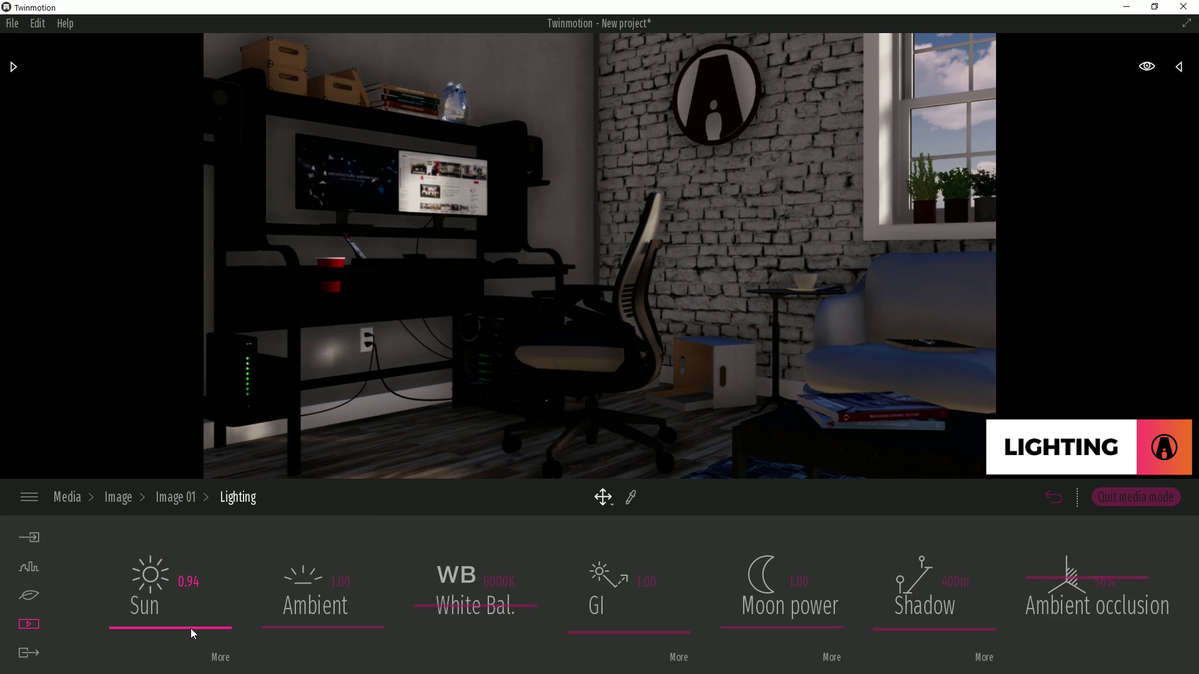
{"action": "left_click_drag", "start_coordinate": [193, 631], "coordinate": [193, 564]}
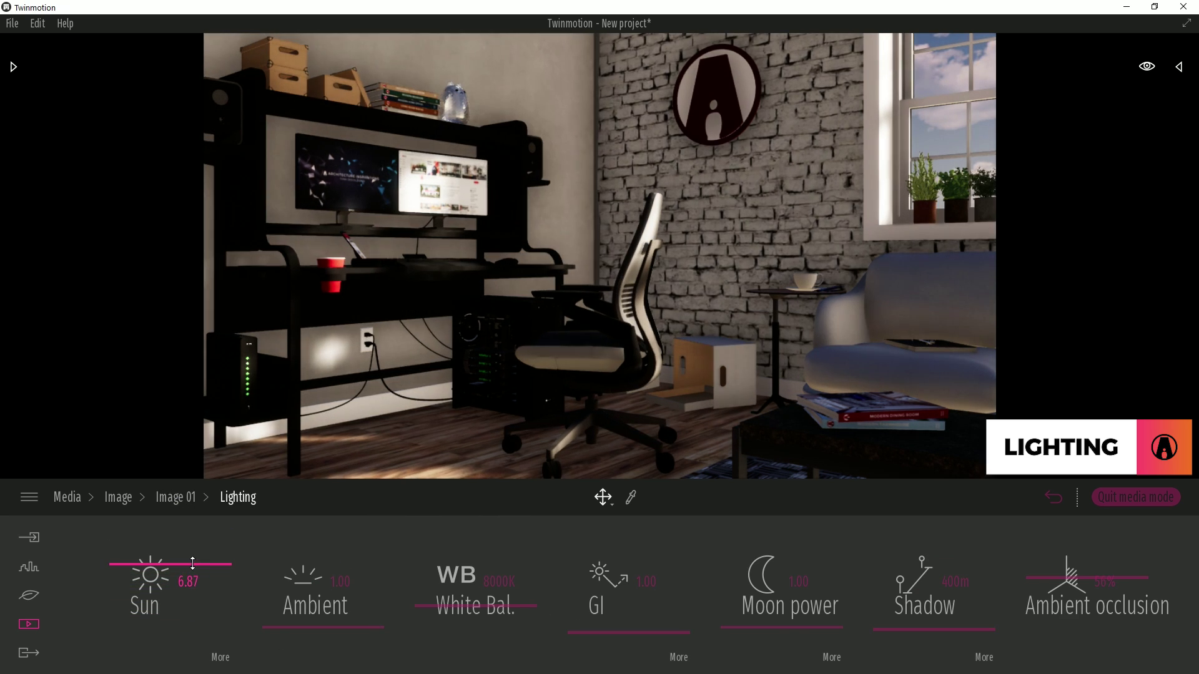
{"action": "key", "text": "Return"}
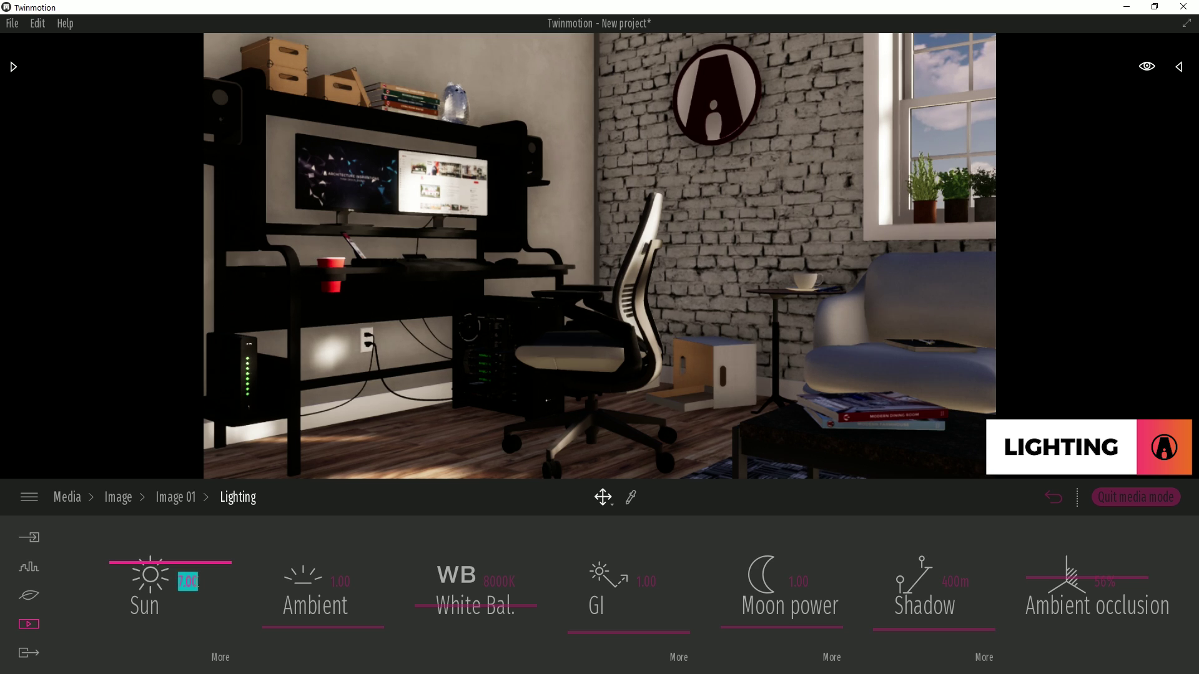
Step: Raise Image 01's ambient light to 3.00 and set the white balance to 8092K
{"action": "mouse_move", "coordinate": [297, 628]}
{"action": "left_mouse_down"}
{"action": "mouse_move", "coordinate": [287, 583]}
{"action": "mouse_move", "coordinate": [299, 652]}
{"action": "mouse_move", "coordinate": [291, 587]}
{"action": "mouse_move", "coordinate": [293, 638]}
{"action": "mouse_move", "coordinate": [294, 621]}
{"action": "left_mouse_up"}
{"action": "left_click", "coordinate": [349, 584]}
{"action": "type", "text": "3"}
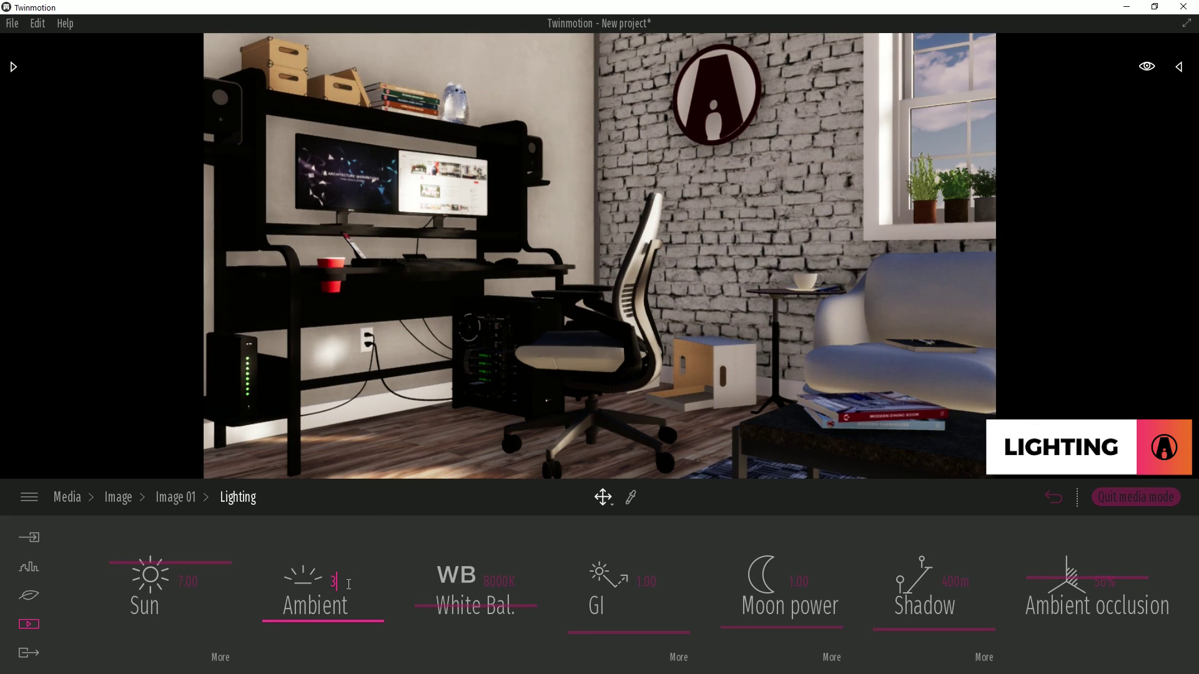
{"action": "key", "text": "Return"}
{"action": "mouse_move", "coordinate": [467, 607]}
{"action": "left_mouse_down"}
{"action": "mouse_move", "coordinate": [454, 569]}
{"action": "mouse_move", "coordinate": [451, 652]}
{"action": "mouse_move", "coordinate": [452, 554]}
{"action": "mouse_move", "coordinate": [457, 606]}
{"action": "left_mouse_up"}
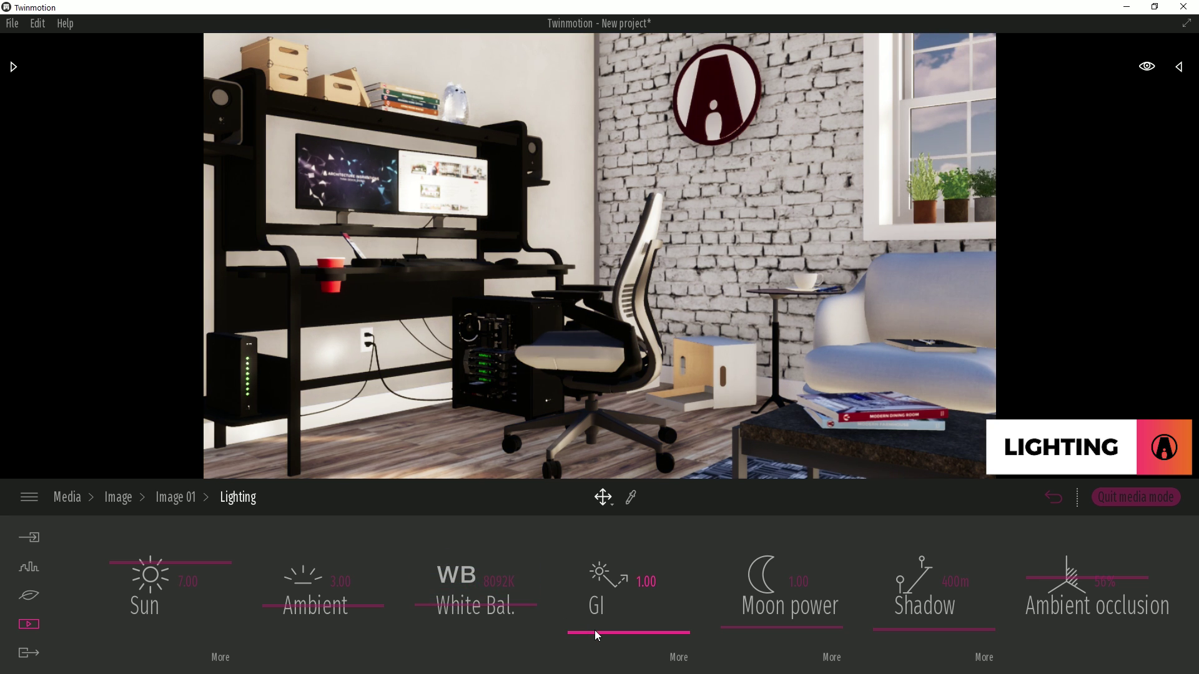
Step: Try the GI intensity at 20.00 and set it back to 1.00
{"action": "left_click_drag", "start_coordinate": [594, 632], "coordinate": [612, 533]}
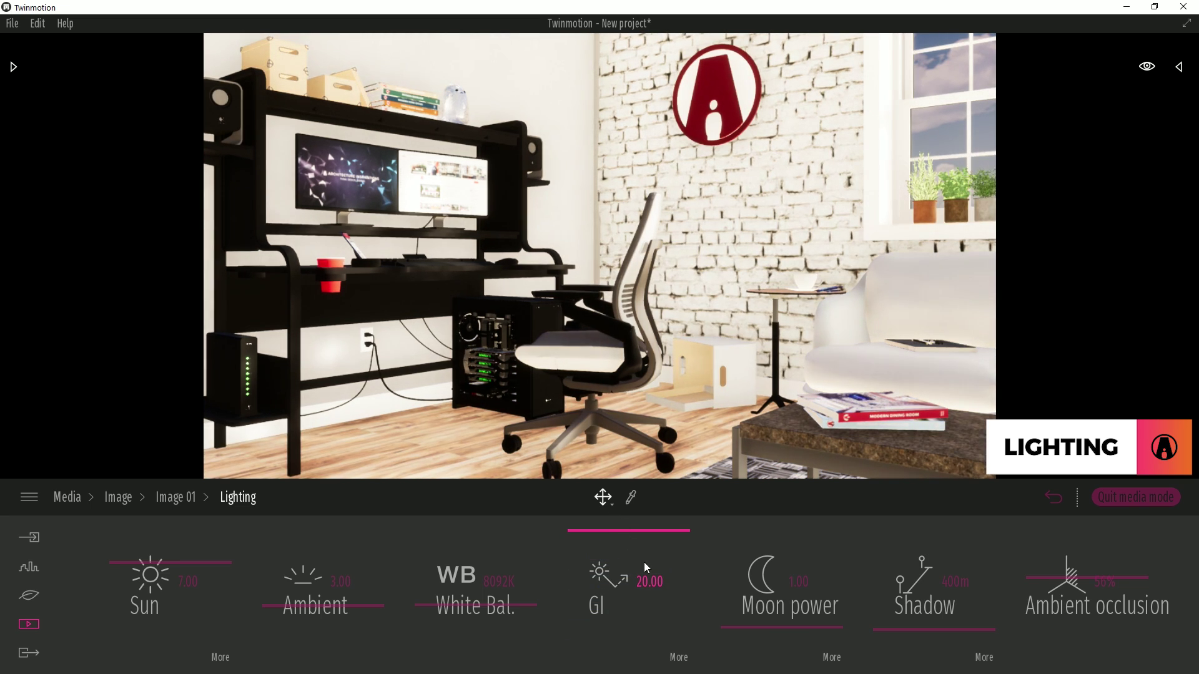
{"action": "left_click", "coordinate": [650, 581]}
{"action": "type", "text": "1"}
{"action": "left_click", "coordinate": [693, 573]}
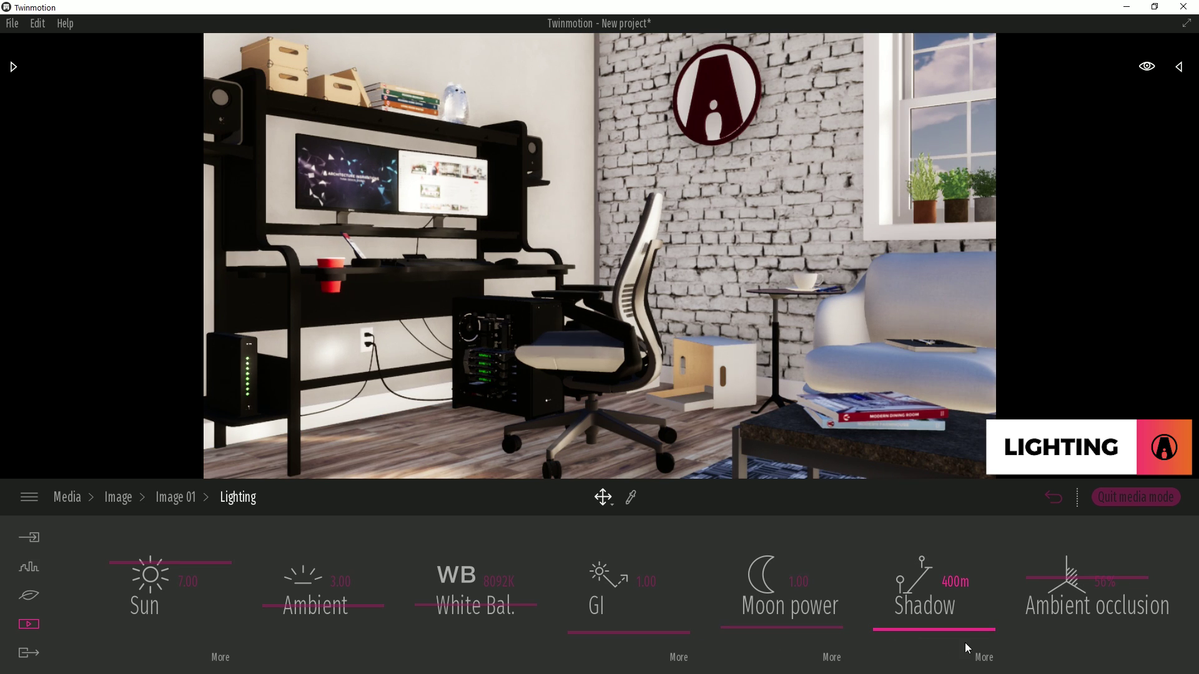
Step: Reduce the shadow distance to 20 m in Image 01's lighting settings
{"action": "mouse_move", "coordinate": [959, 627]}
{"action": "left_mouse_down"}
{"action": "mouse_move", "coordinate": [966, 522]}
{"action": "mouse_move", "coordinate": [956, 650]}
{"action": "left_mouse_up"}
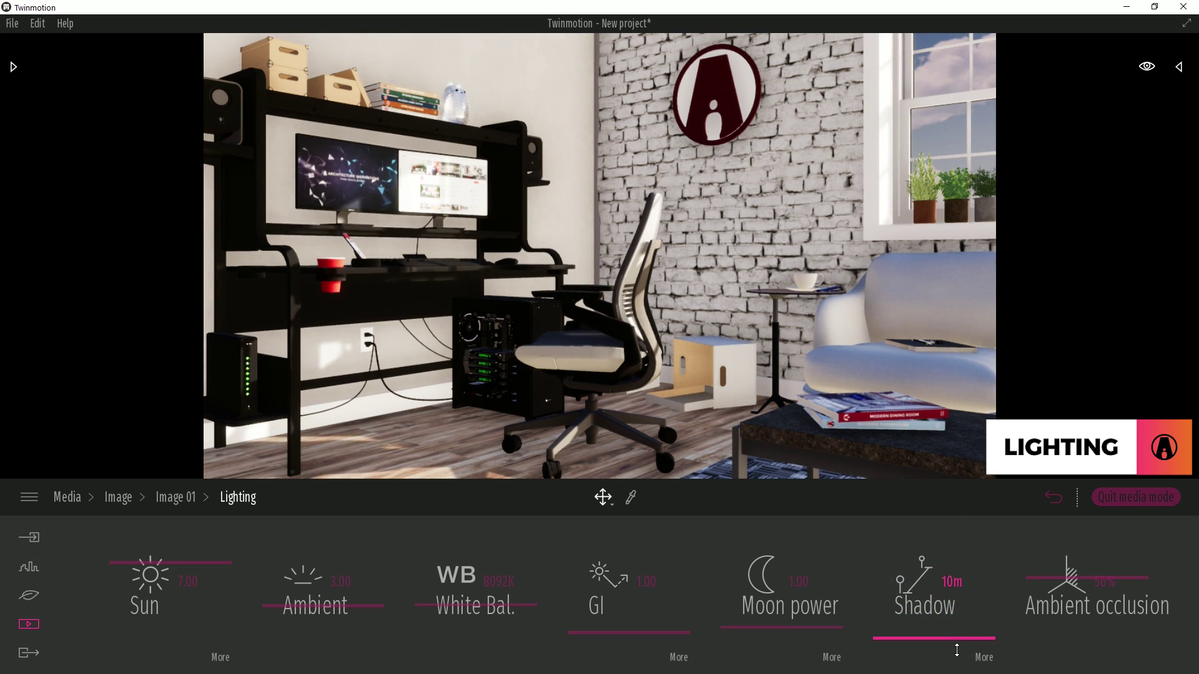
{"action": "left_click", "coordinate": [962, 581]}
{"action": "type", "text": "200"}
{"action": "key", "text": "Return"}
Step: Set the shadow bias to 0.41 and the ambient occlusion to 70% for Image 01
{"action": "left_click", "coordinate": [991, 660]}
{"action": "left_click_drag", "start_coordinate": [673, 606], "coordinate": [623, 663]}
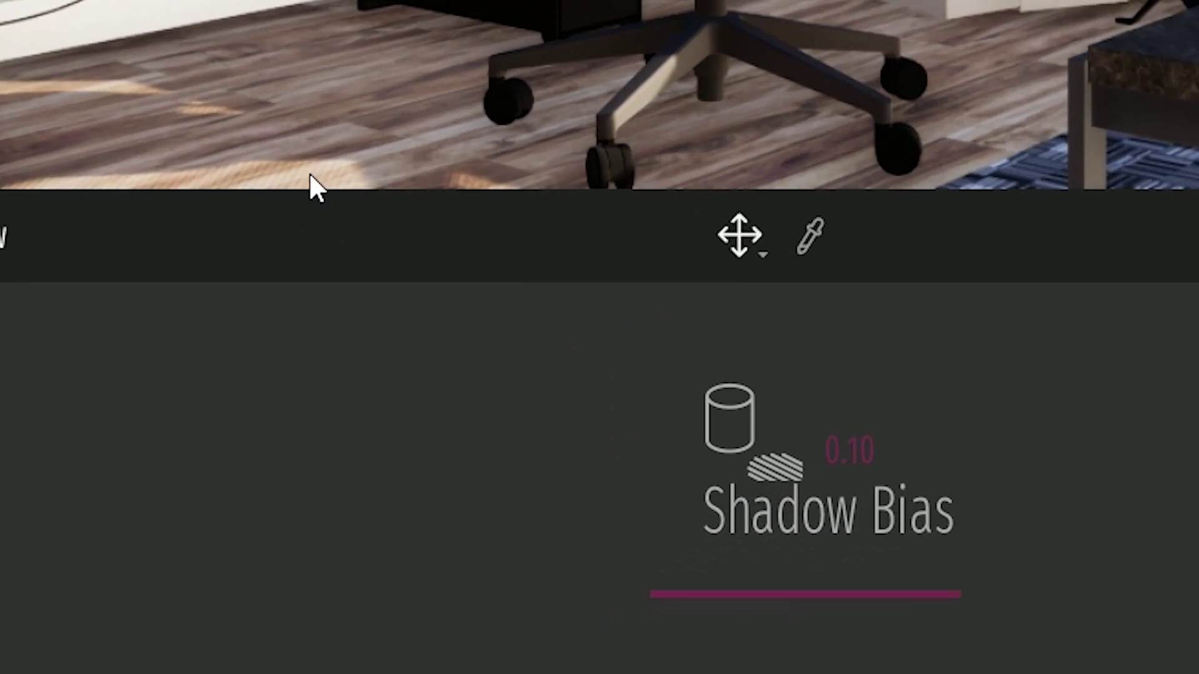
{"action": "left_click_drag", "start_coordinate": [794, 568], "coordinate": [811, 632]}
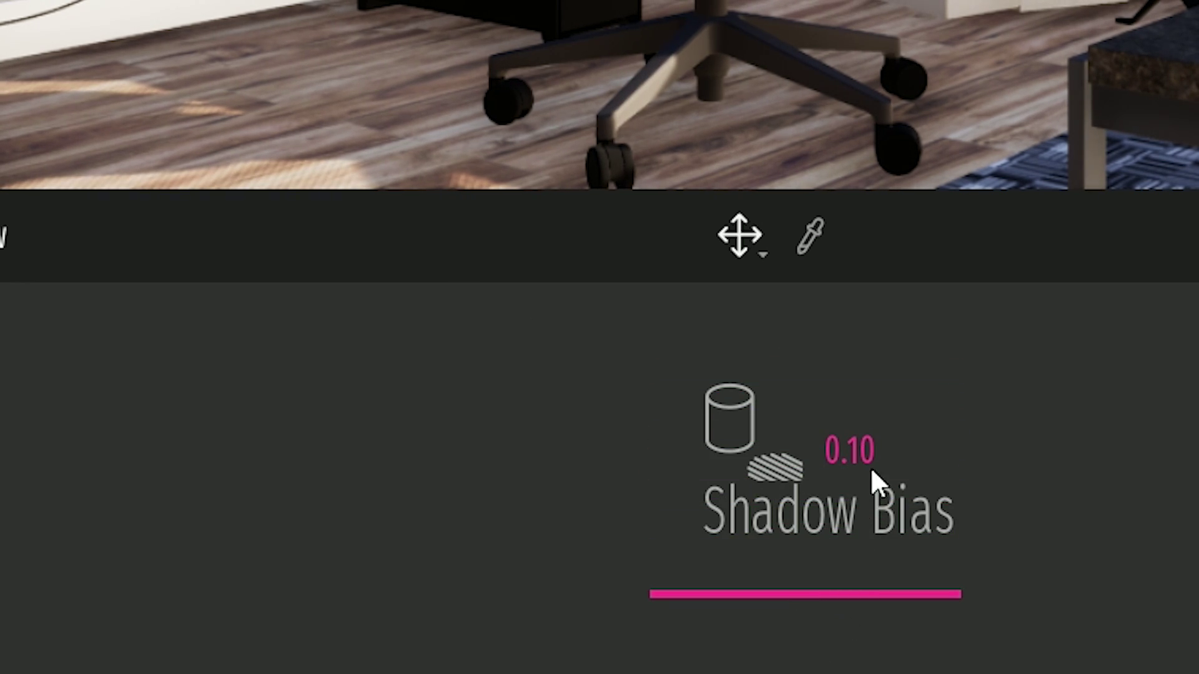
{"action": "left_click", "coordinate": [847, 451]}
{"action": "type", "text": "0.41"}
{"action": "key", "text": "Return"}
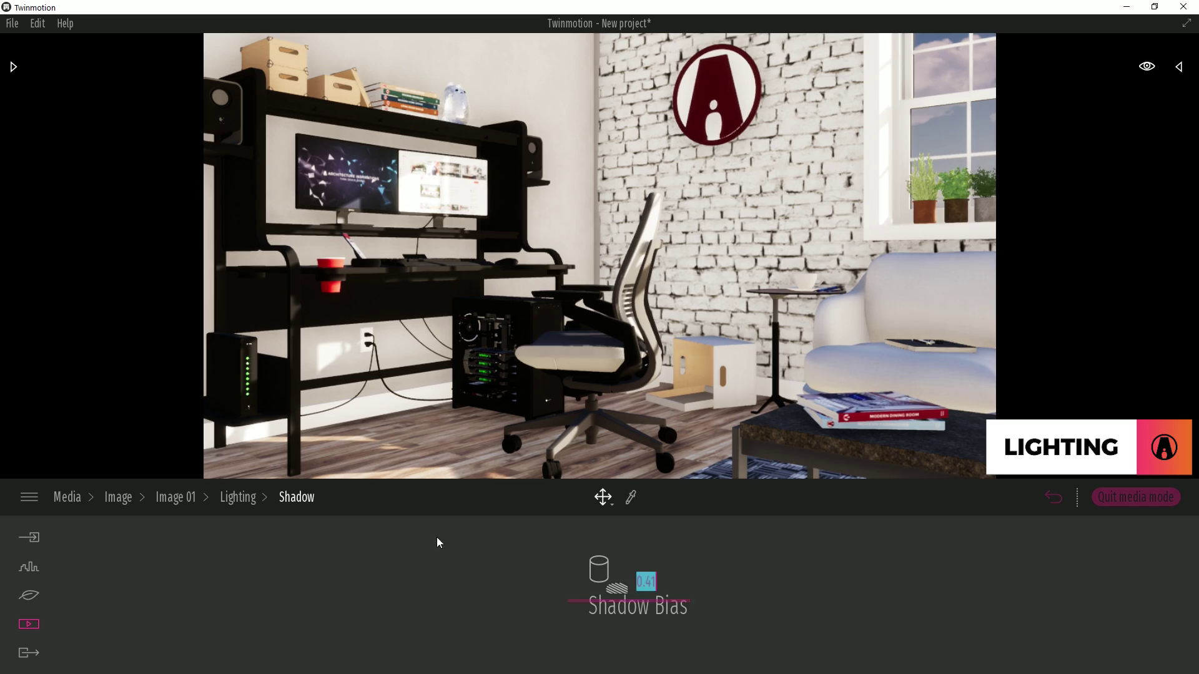
{"action": "left_click", "coordinate": [256, 503]}
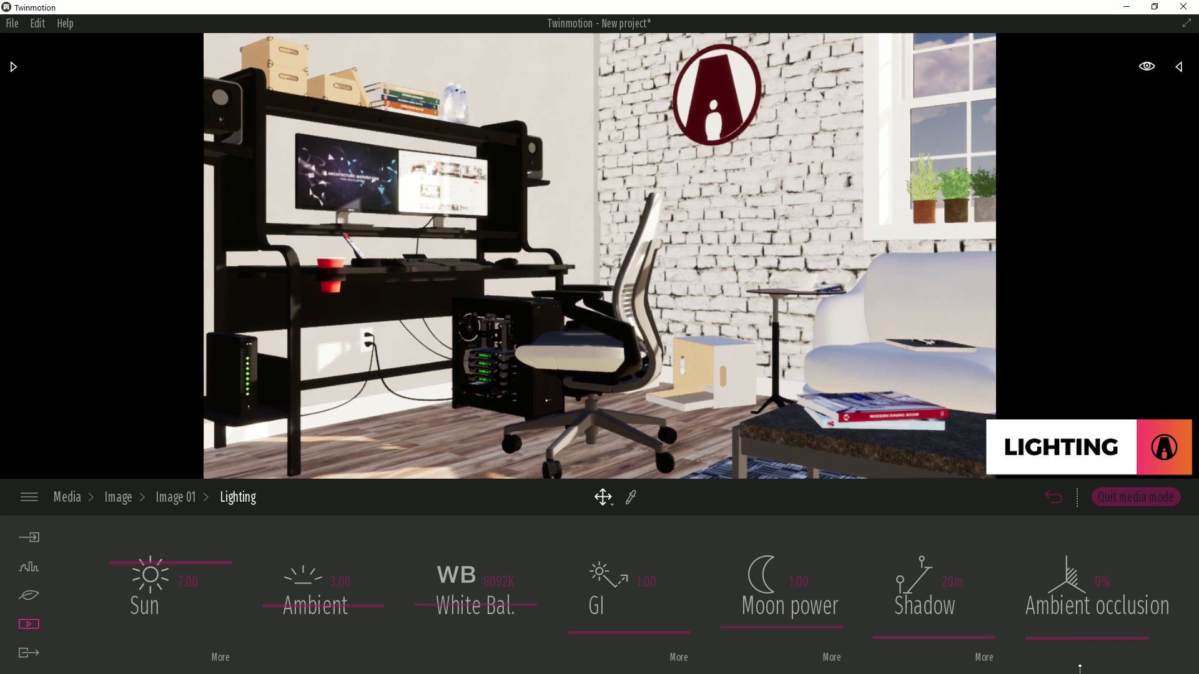
{"action": "left_click_drag", "start_coordinate": [1074, 659], "coordinate": [1097, 574]}
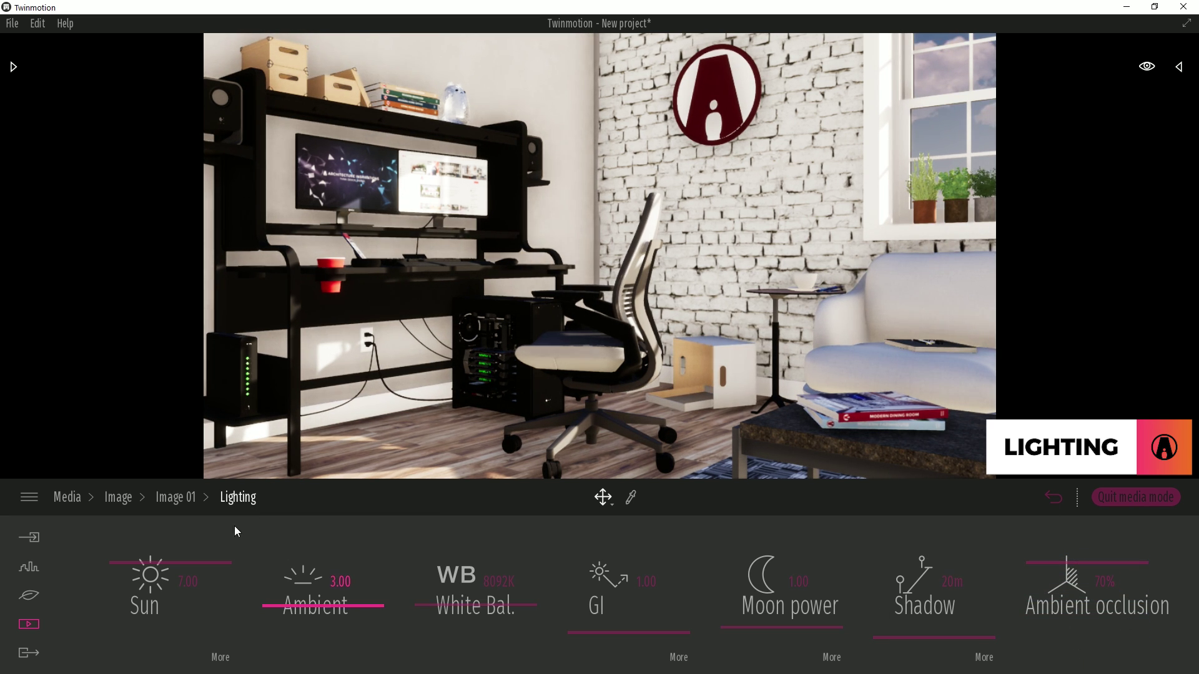
Step: In Image 01's color gradient visual effects, set the contrast to 52% and adjust the saturation
{"action": "left_click", "coordinate": [175, 498]}
{"action": "left_click", "coordinate": [1043, 580]}
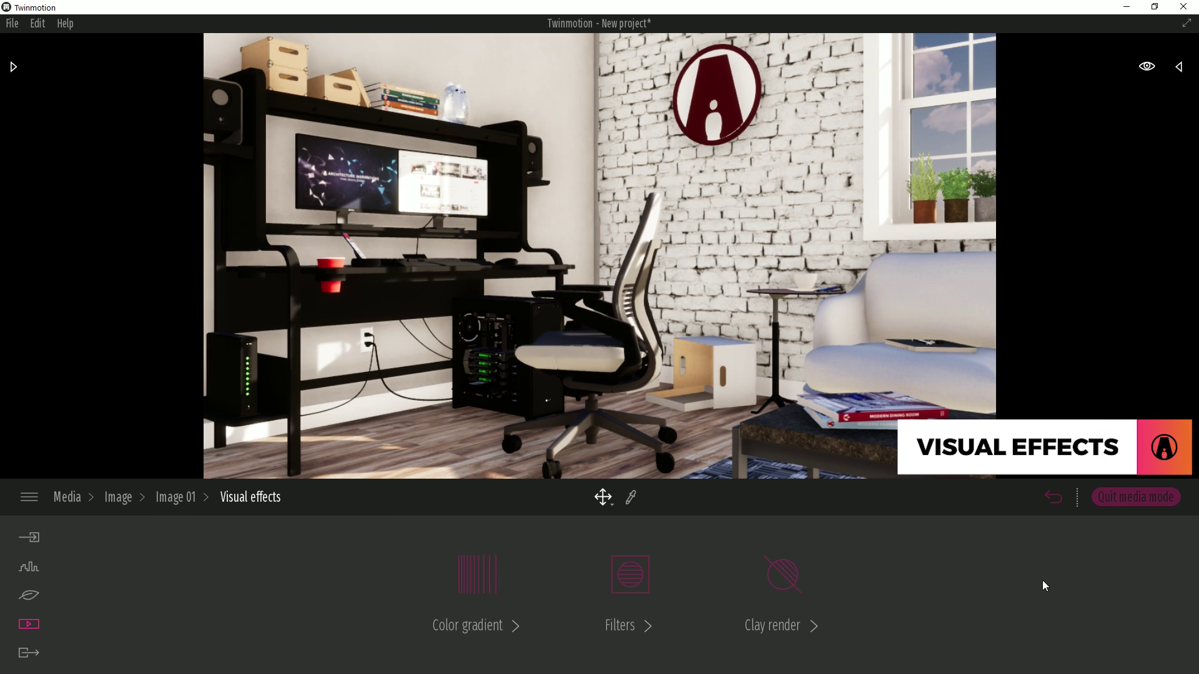
{"action": "left_click", "coordinate": [474, 582]}
{"action": "mouse_move", "coordinate": [593, 581]}
{"action": "left_mouse_down"}
{"action": "mouse_move", "coordinate": [598, 625]}
{"action": "mouse_move", "coordinate": [605, 582]}
{"action": "left_mouse_up"}
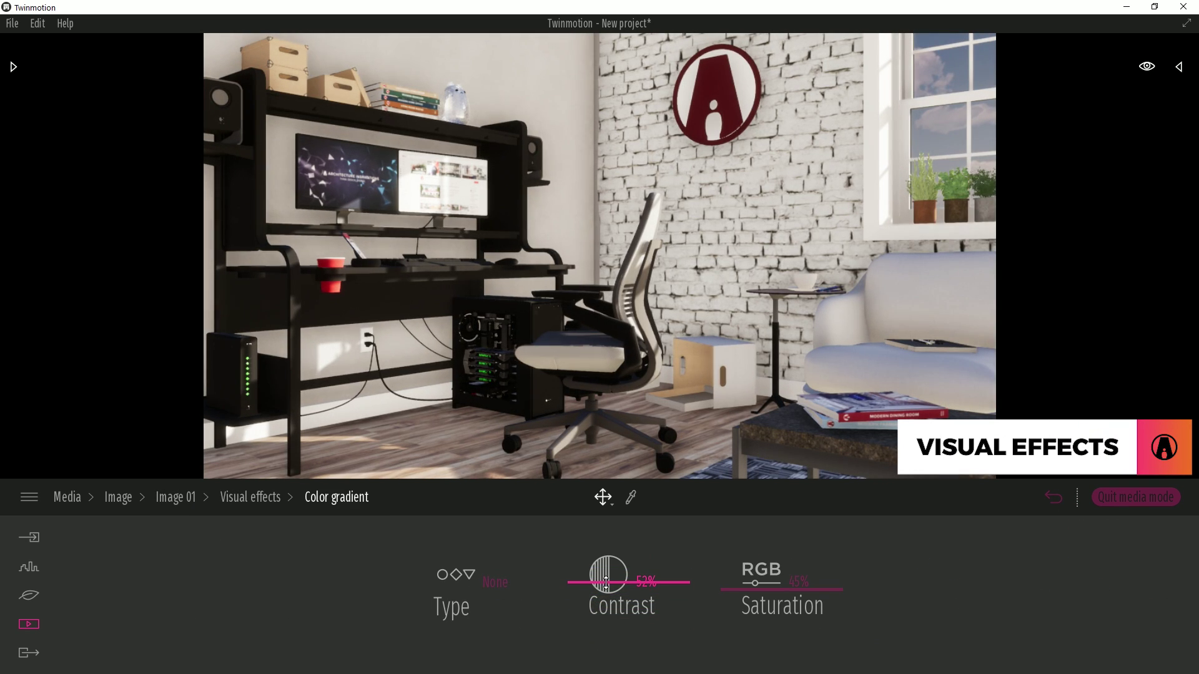
{"action": "mouse_move", "coordinate": [776, 575]}
{"action": "left_mouse_down"}
{"action": "mouse_move", "coordinate": [786, 545]}
{"action": "mouse_move", "coordinate": [776, 585]}
{"action": "left_mouse_up"}
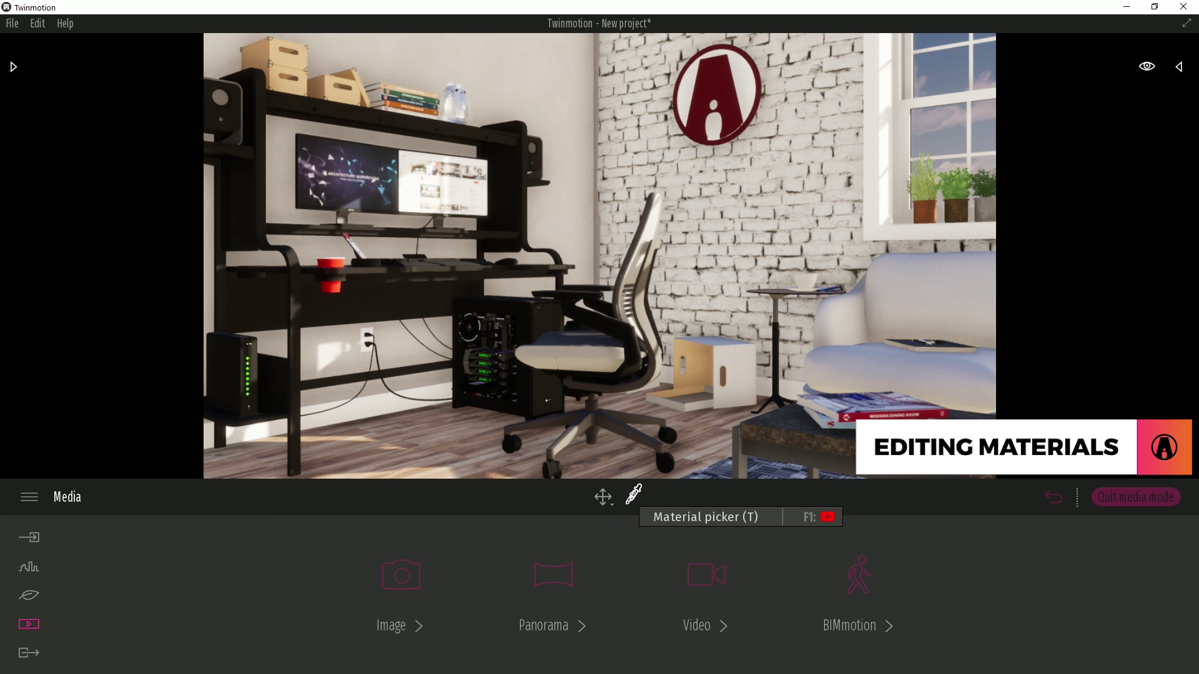
Step: Pick the Paint_Matte_Black material in the scene and raise its reflection to 80%
{"action": "left_click", "coordinate": [631, 498]}
{"action": "left_click", "coordinate": [613, 315]}
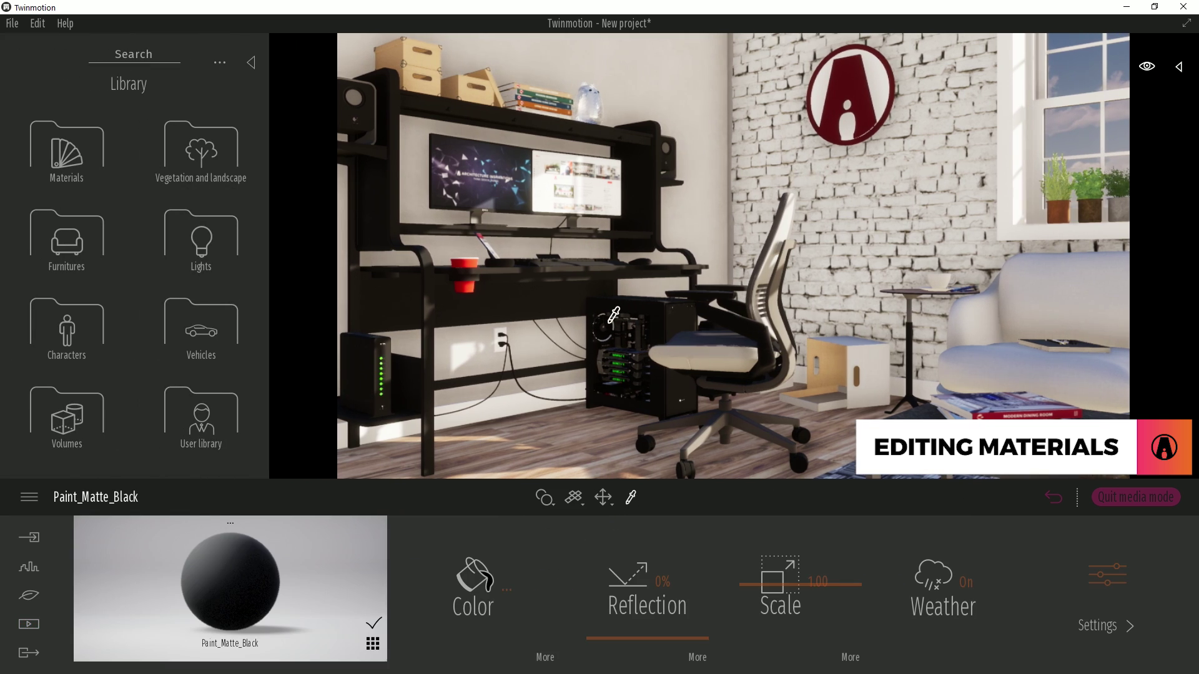
{"action": "left_click_drag", "start_coordinate": [654, 628], "coordinate": [671, 554]}
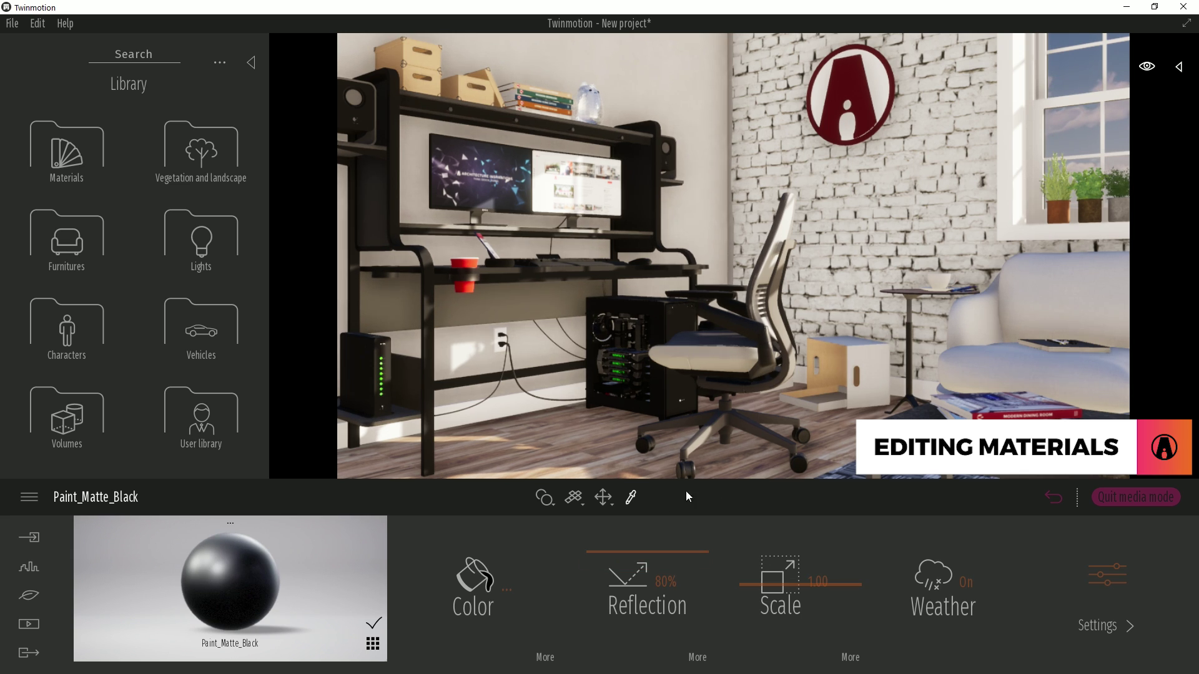
Step: Pick the chair base's Silver_Blurry material and set both its reflection and metallicness to 100%
{"action": "left_click", "coordinate": [710, 422]}
{"action": "left_click_drag", "start_coordinate": [653, 631], "coordinate": [653, 517]}
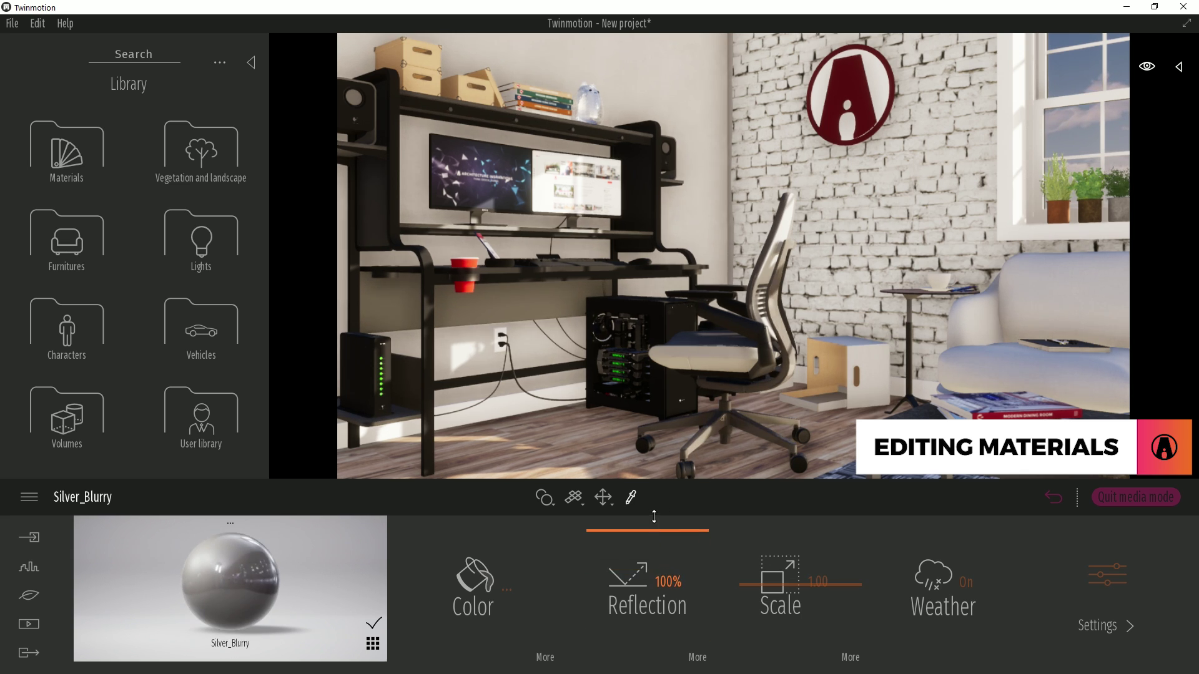
{"action": "left_click", "coordinate": [1117, 586]}
{"action": "left_click_drag", "start_coordinate": [500, 635], "coordinate": [526, 522]}
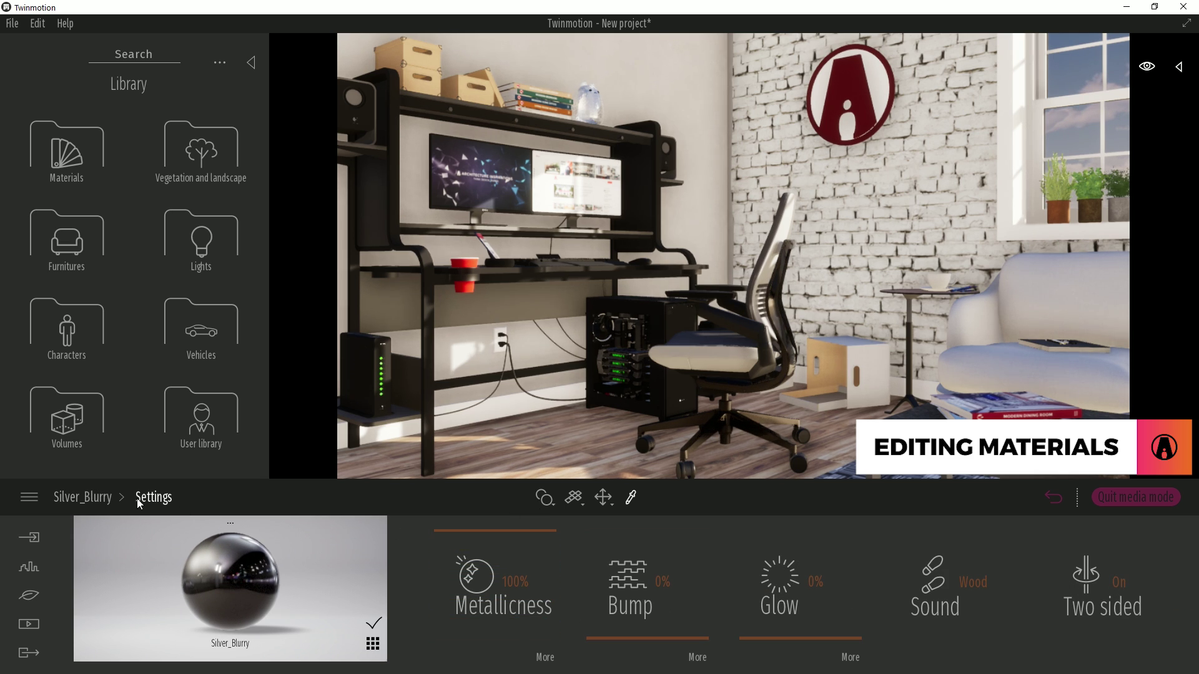
Step: Lighten the color of the Silver_Blurry material from its dark gray
{"action": "left_click", "coordinate": [82, 497]}
{"action": "left_click", "coordinate": [475, 576]}
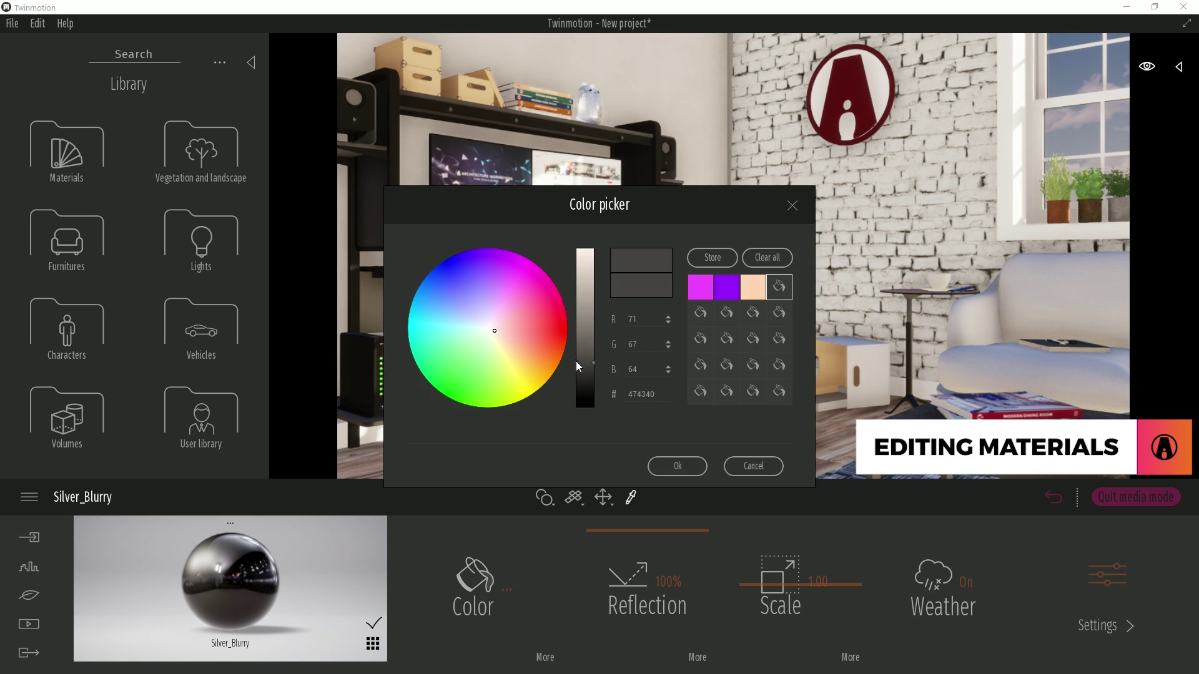
{"action": "left_click_drag", "start_coordinate": [578, 360], "coordinate": [591, 314]}
{"action": "left_click", "coordinate": [683, 473]}
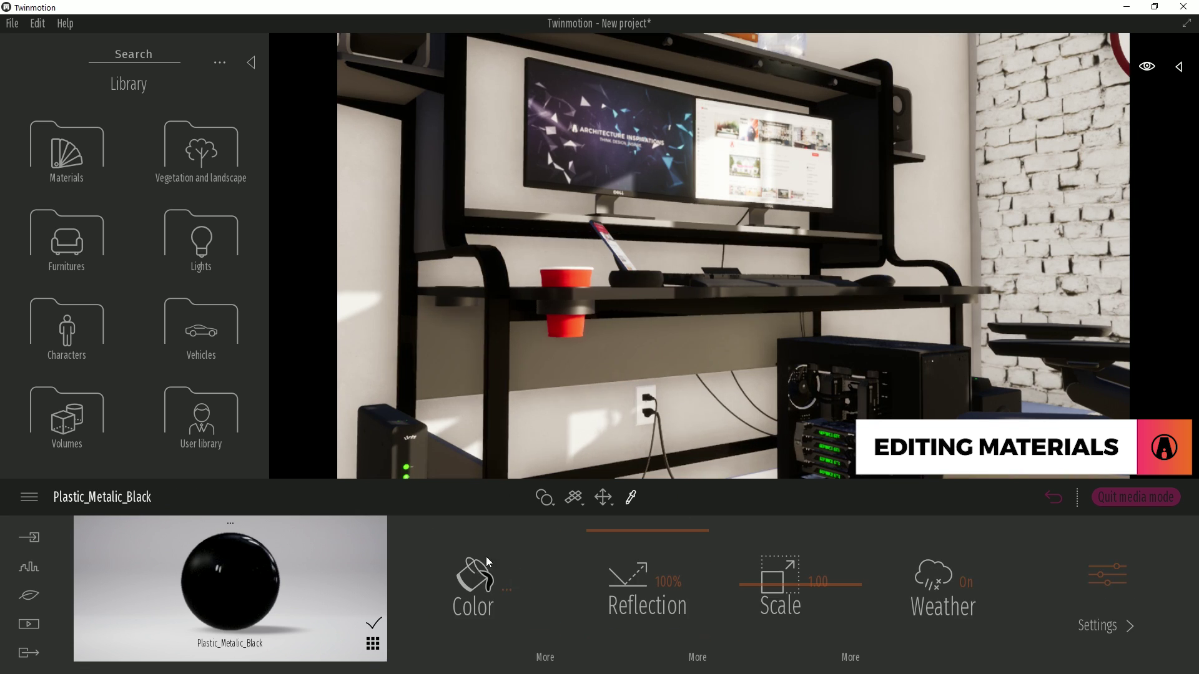
Step: Lighten the Plastic_Metalic_Black color on the desk and slightly lower its reflection
{"action": "left_click", "coordinate": [482, 566]}
{"action": "left_click_drag", "start_coordinate": [583, 397], "coordinate": [597, 348]}
{"action": "left_click", "coordinate": [677, 466]}
{"action": "left_click_drag", "start_coordinate": [670, 532], "coordinate": [677, 538]}
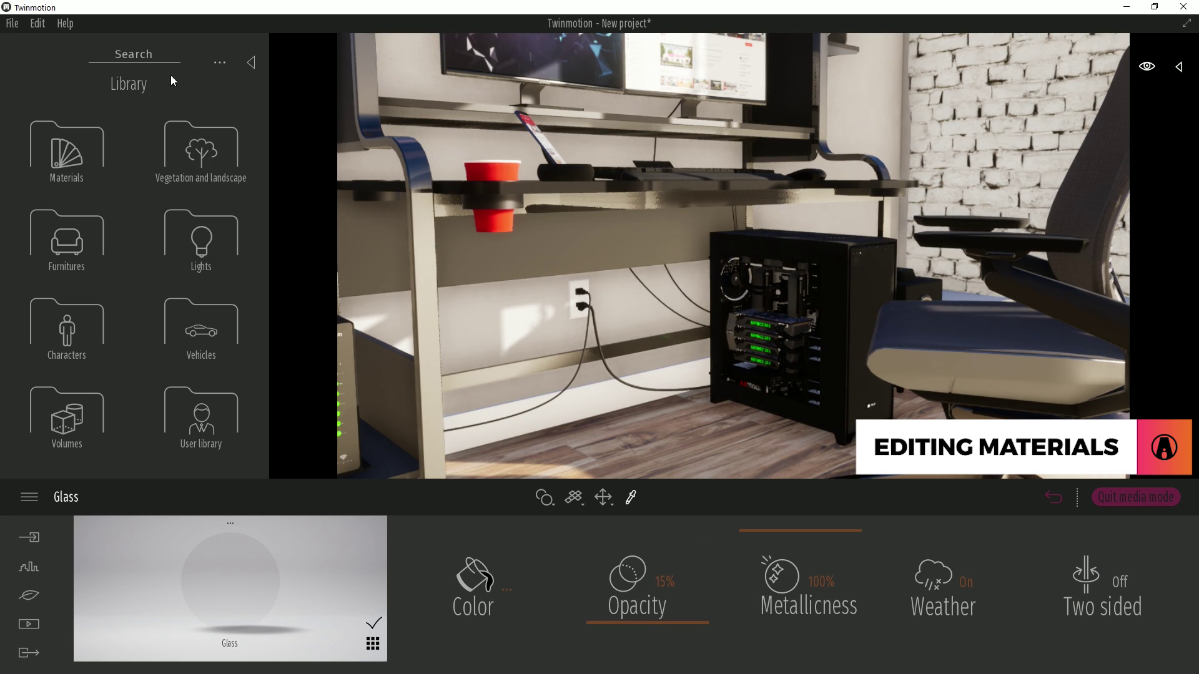
Step: Replace the computer case's side panel material with Two sided glass from the materials library
{"action": "left_click", "coordinate": [66, 150]}
{"action": "left_click", "coordinate": [61, 144]}
{"action": "mouse_move", "coordinate": [61, 143]}
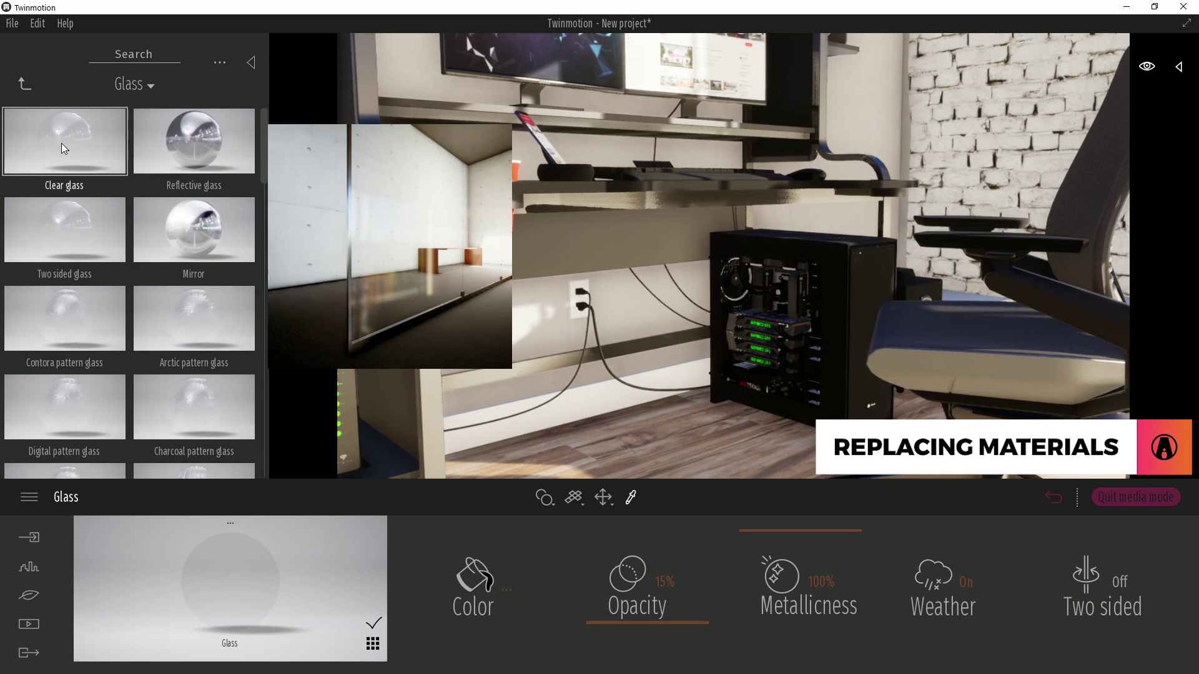
{"action": "left_click_drag", "start_coordinate": [80, 241], "coordinate": [792, 369]}
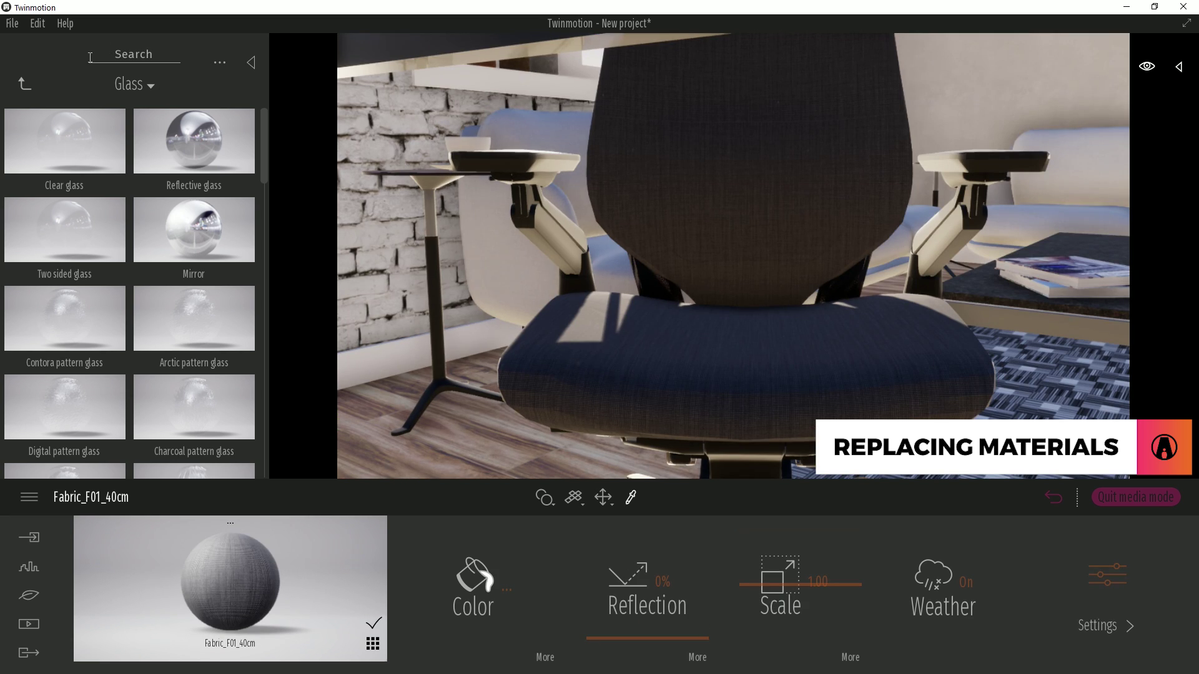
Step: Search the materials library for Fabric and apply Fabric wool base 01 to the office chair's upholstery
{"action": "left_click", "coordinate": [24, 85]}
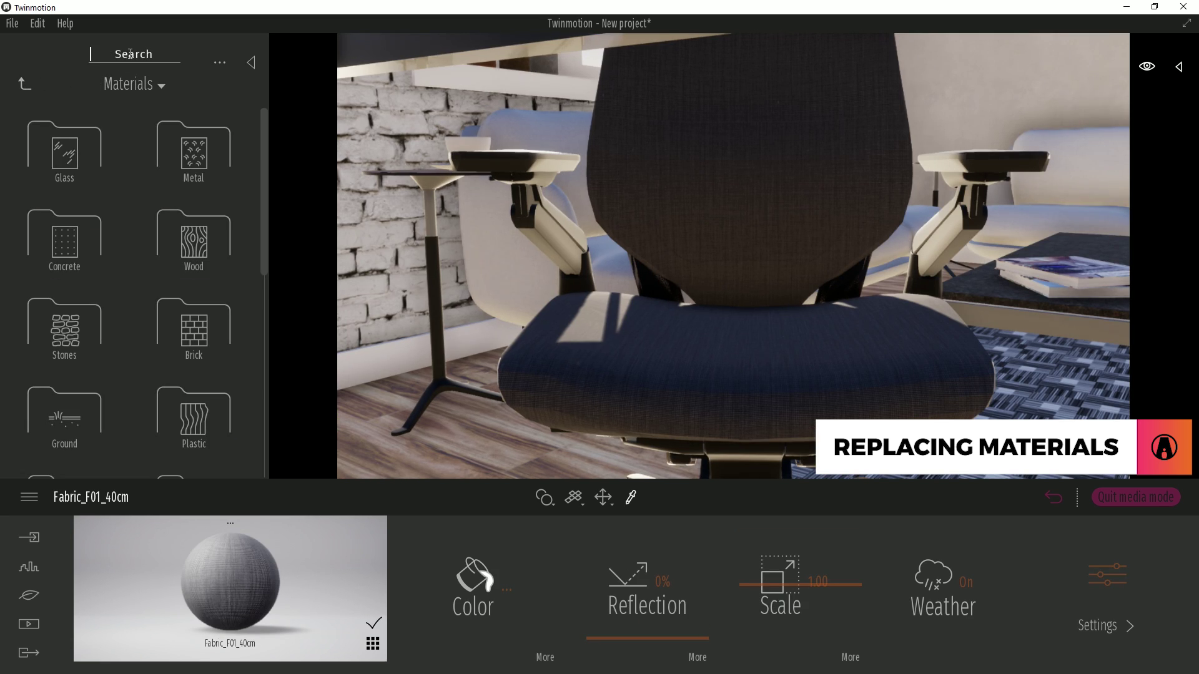
{"action": "type", "text": "fabr"}
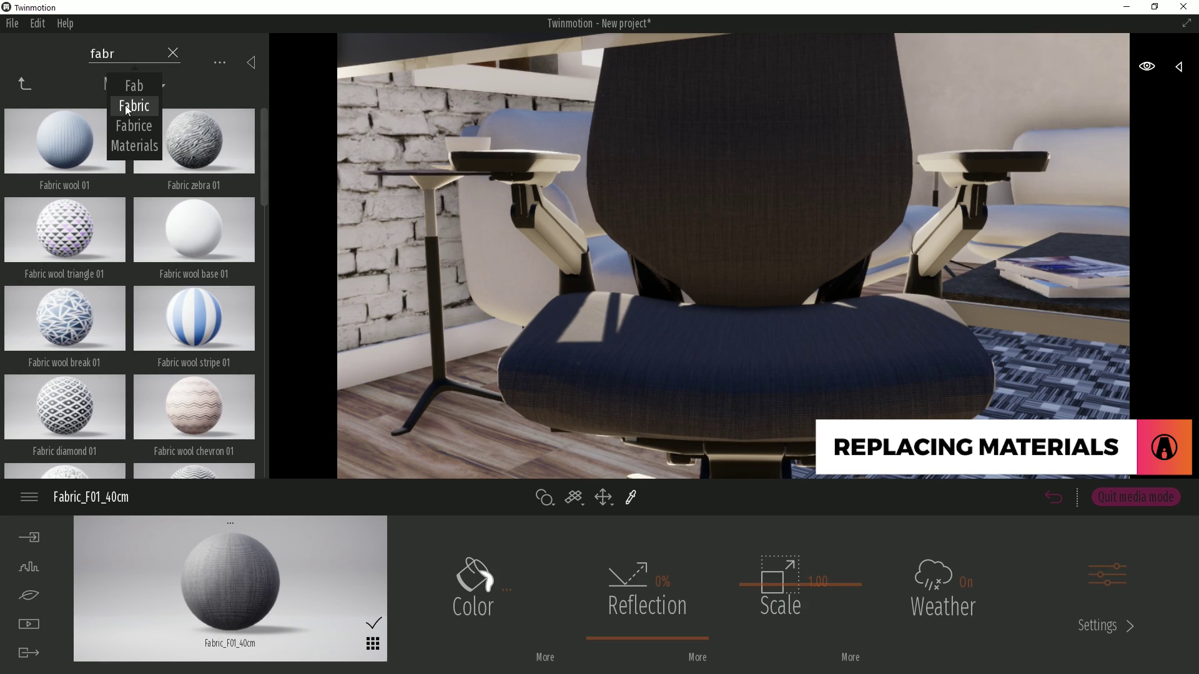
{"action": "left_click", "coordinate": [133, 106]}
{"action": "left_click_drag", "start_coordinate": [194, 230], "coordinate": [832, 357]}
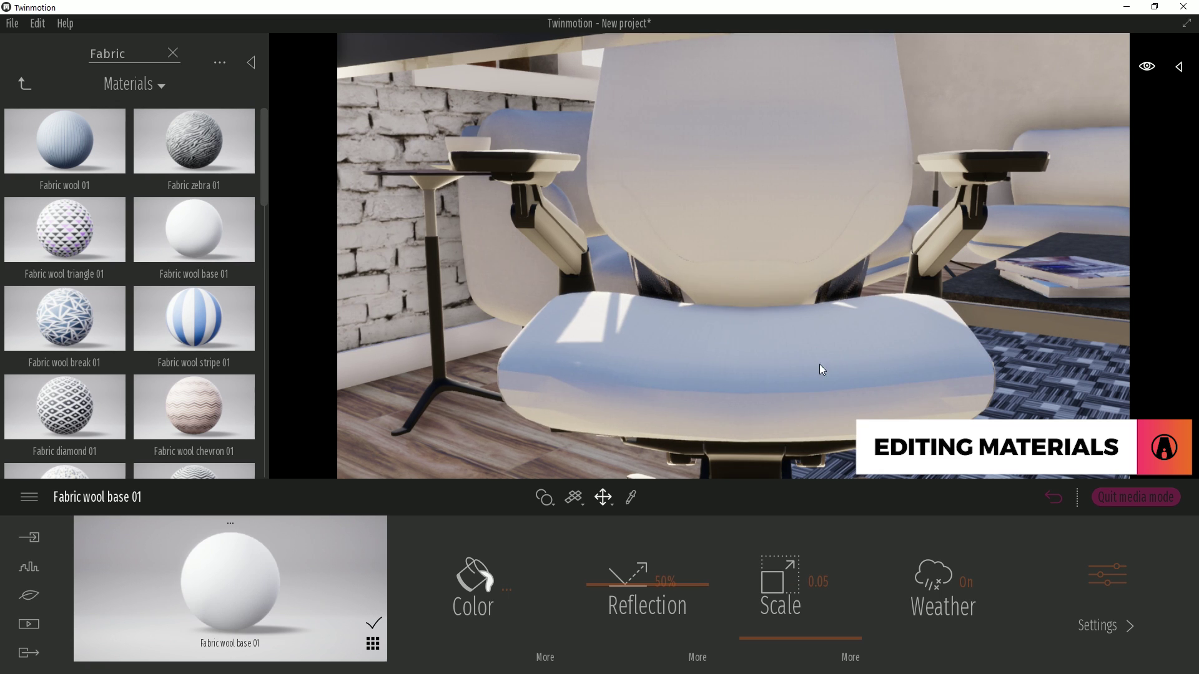
Step: Set the chair fabric's color to dark gray 3F3F3F and its texture scale to 0.60
{"action": "left_click", "coordinate": [474, 578]}
{"action": "left_click", "coordinate": [587, 368]}
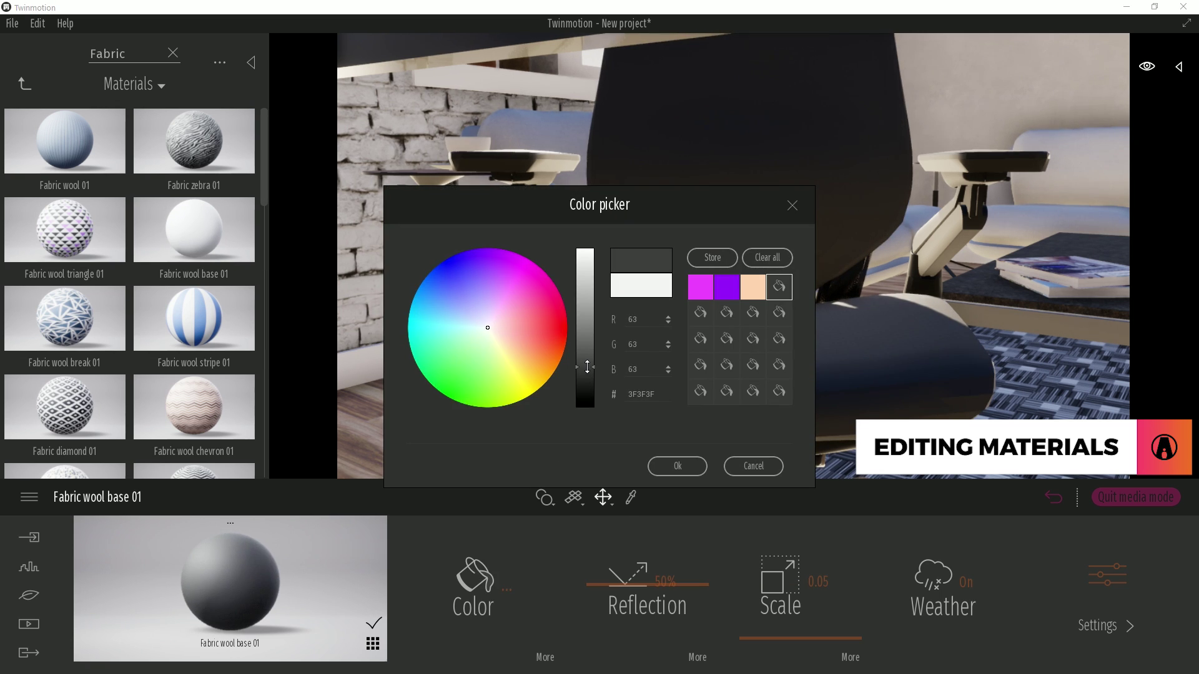
{"action": "left_click", "coordinate": [677, 467]}
{"action": "scroll", "coordinate": [733, 256], "scroll_direction": "up", "scroll_amount": 3}
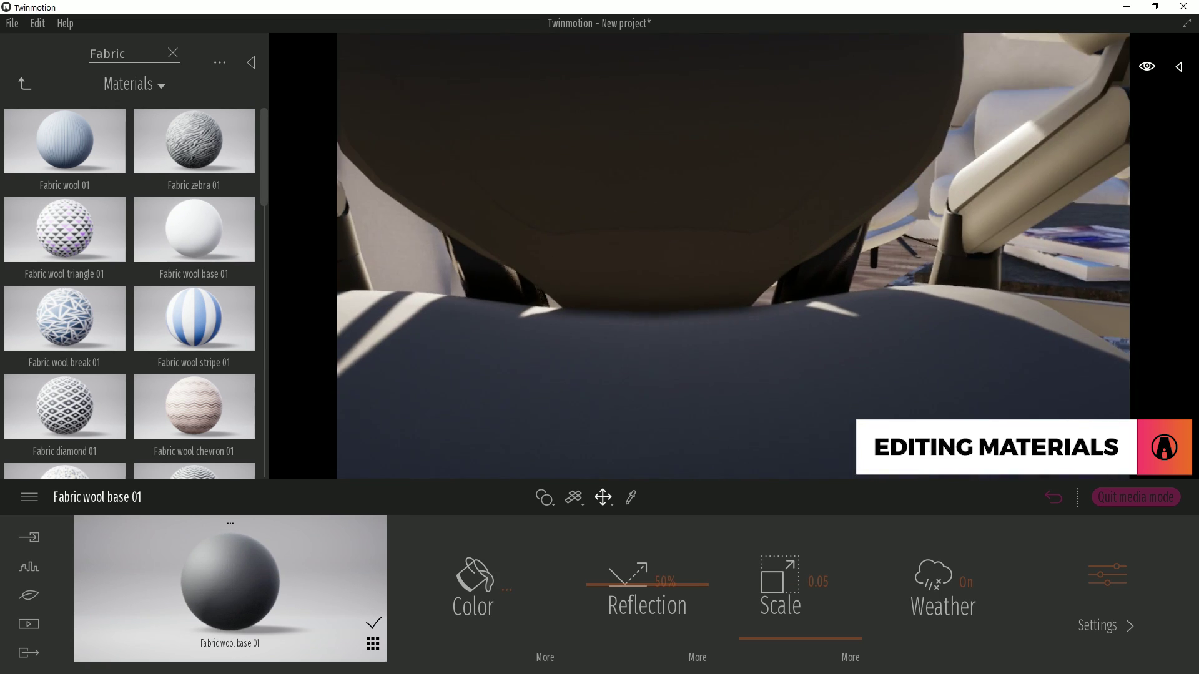
{"action": "left_click_drag", "start_coordinate": [801, 637], "coordinate": [804, 609]}
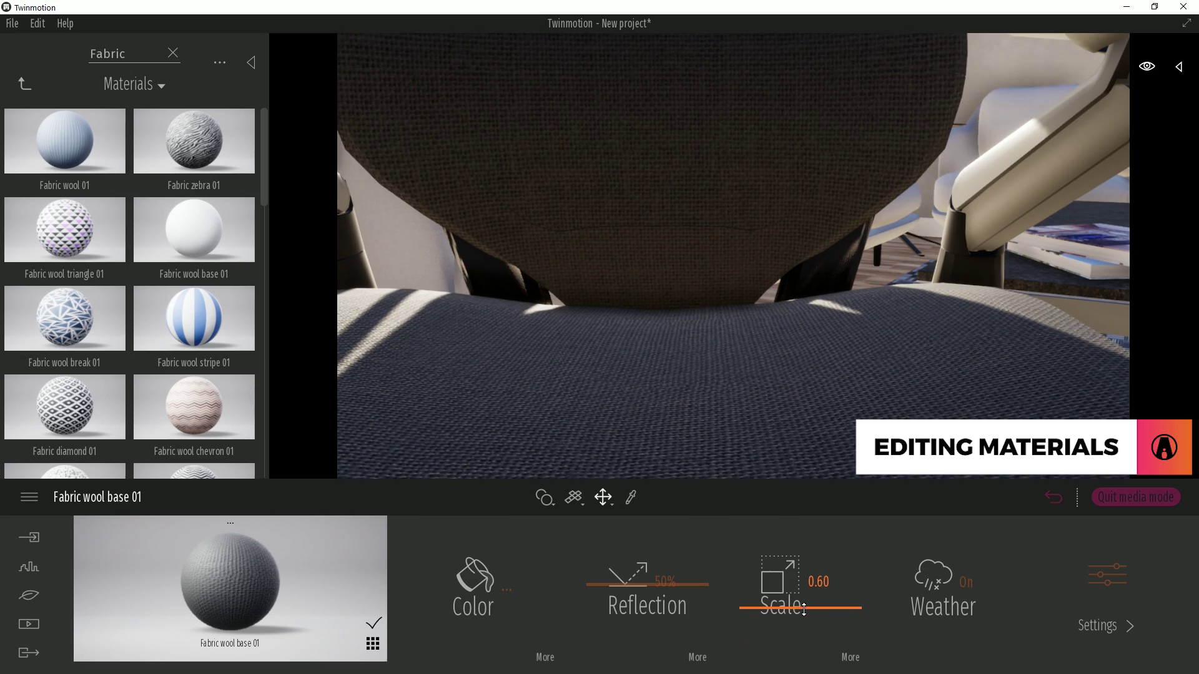
Step: Show the scenegraph, check the selected rug's entry, and hide the scenegraph again
{"action": "key", "text": "s"}
{"action": "right_click_drag", "start_coordinate": [733, 256], "coordinate": [718, 274]}
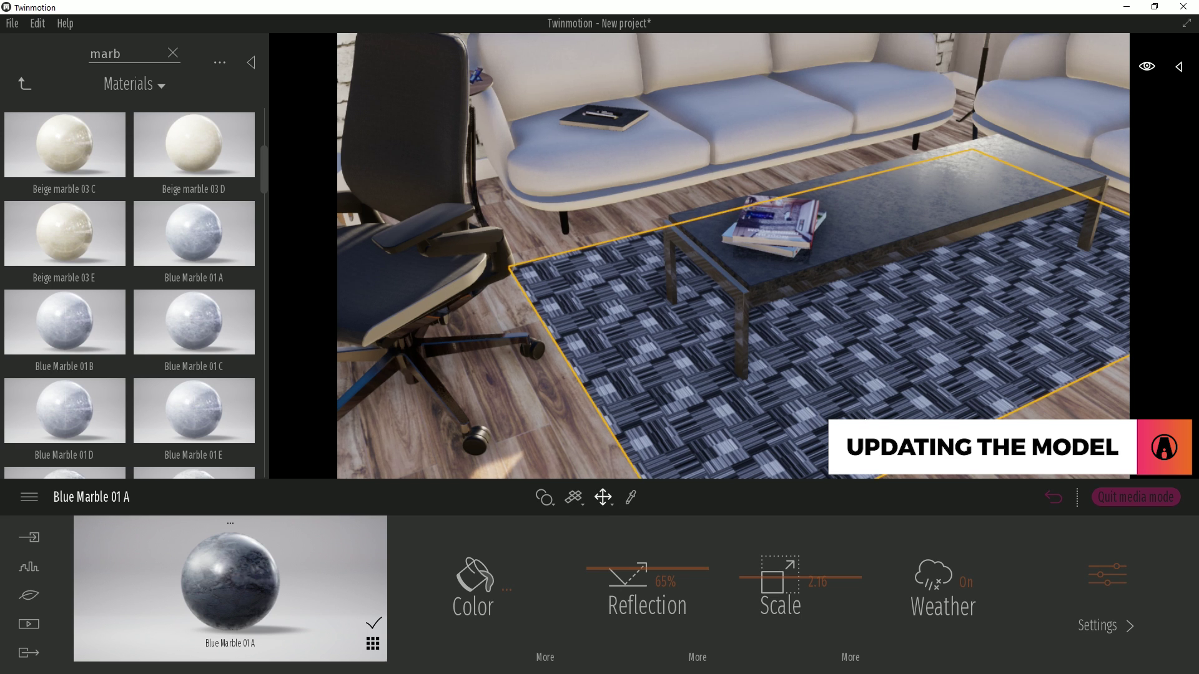
{"action": "left_click", "coordinate": [1181, 69]}
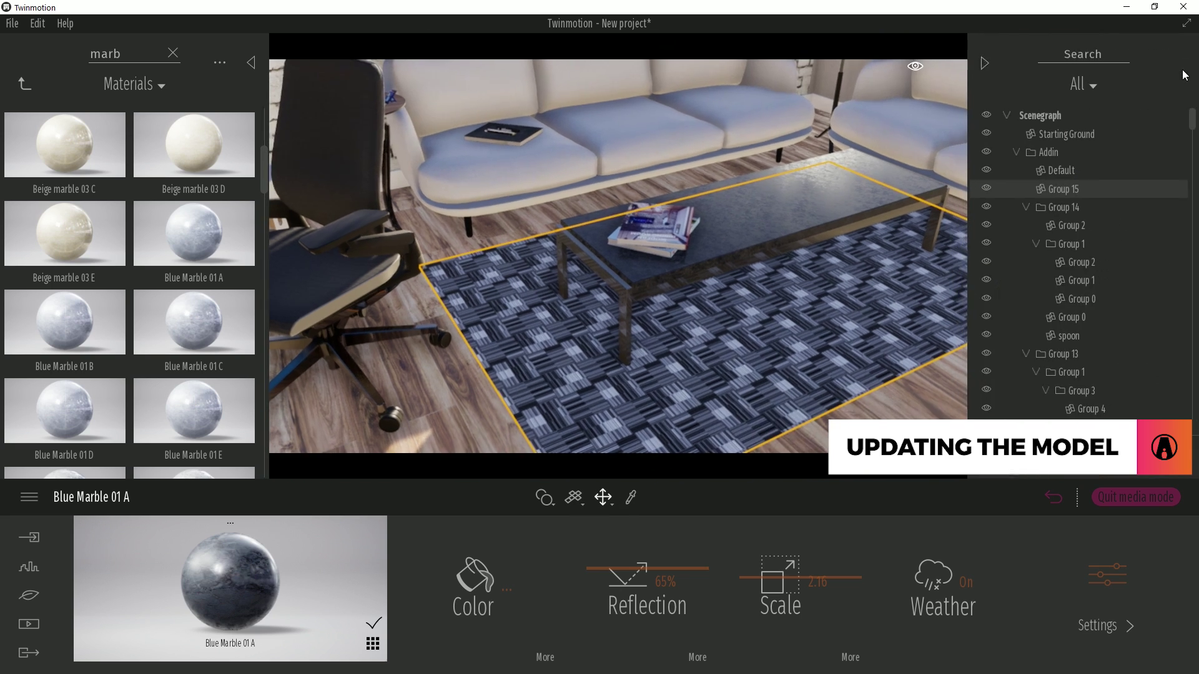
{"action": "left_click", "coordinate": [1162, 194]}
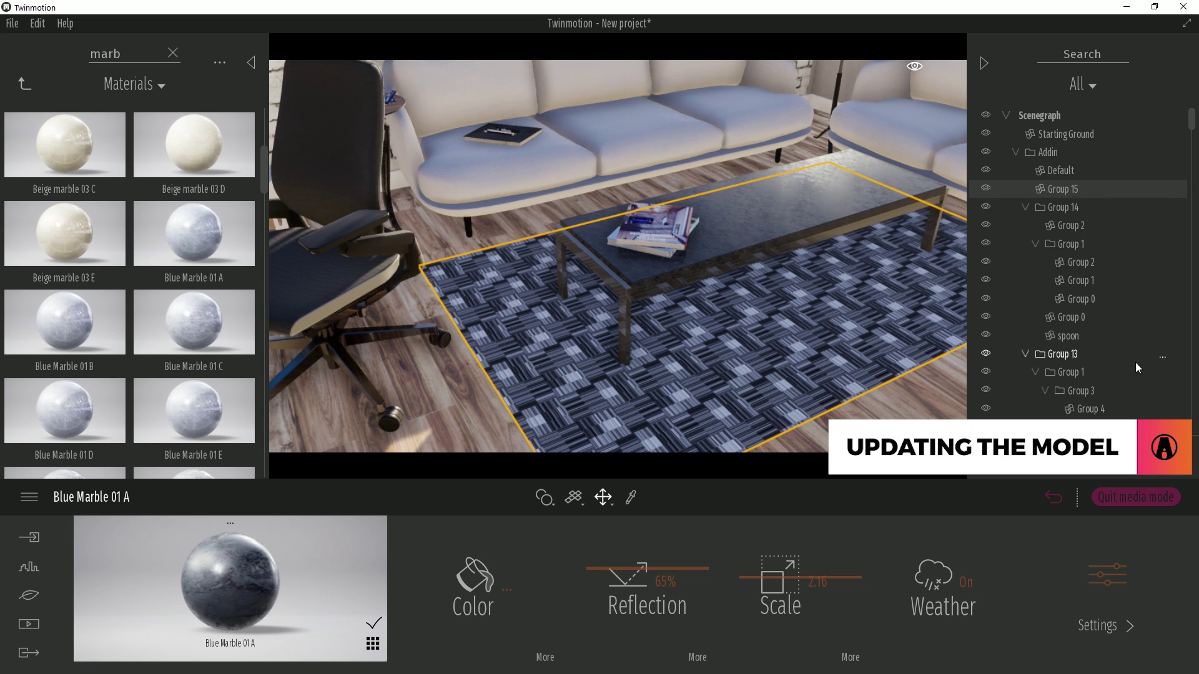
{"action": "left_click", "coordinate": [982, 63]}
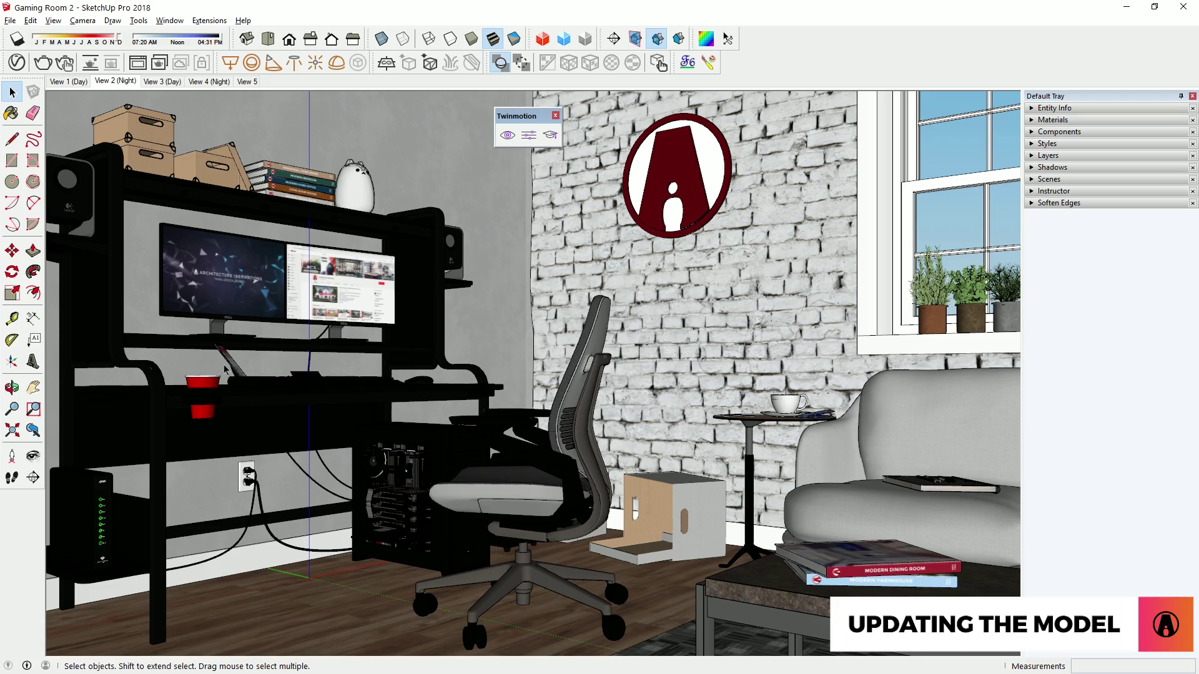
Step: Switch to SketchUp, hide the rug under the coffee table, and synchronize the model with Twinmotion
{"action": "left_click", "coordinate": [11, 456]}
{"action": "left_click", "coordinate": [562, 484]}
{"action": "middle_click_drag", "start_coordinate": [607, 509], "coordinate": [665, 486]}
{"action": "key", "text": "space"}
{"action": "left_click", "coordinate": [665, 484]}
{"action": "right_click", "coordinate": [668, 509]}
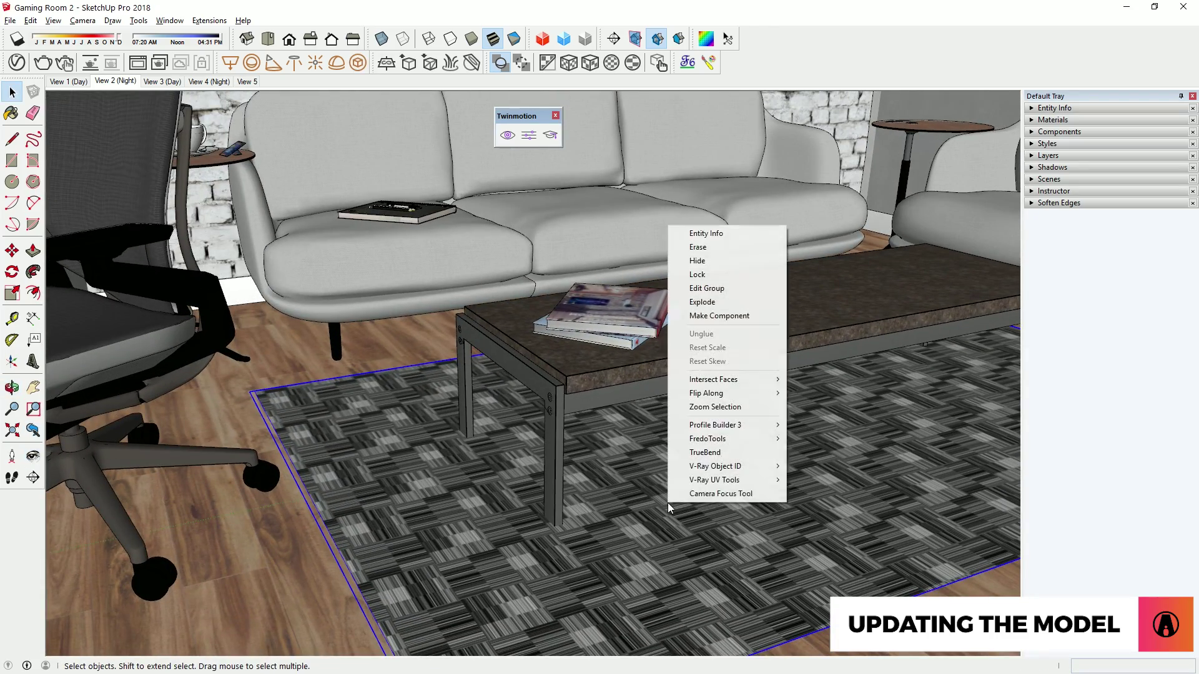
{"action": "left_click", "coordinate": [729, 257]}
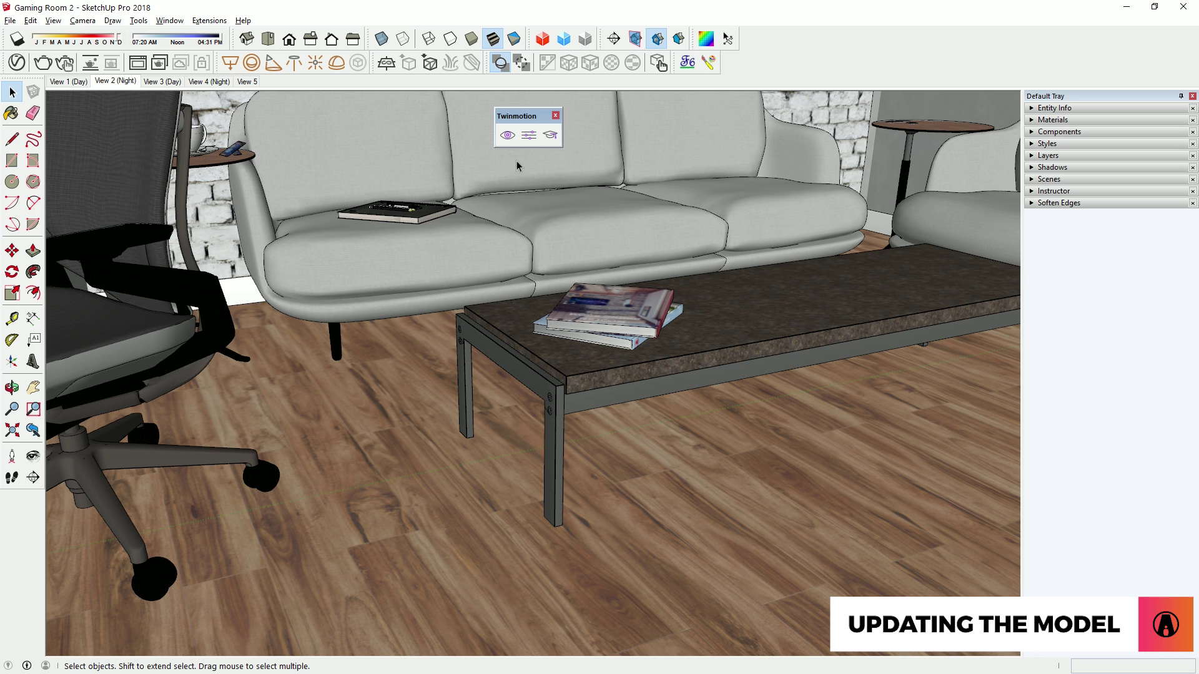
{"action": "left_click", "coordinate": [507, 136]}
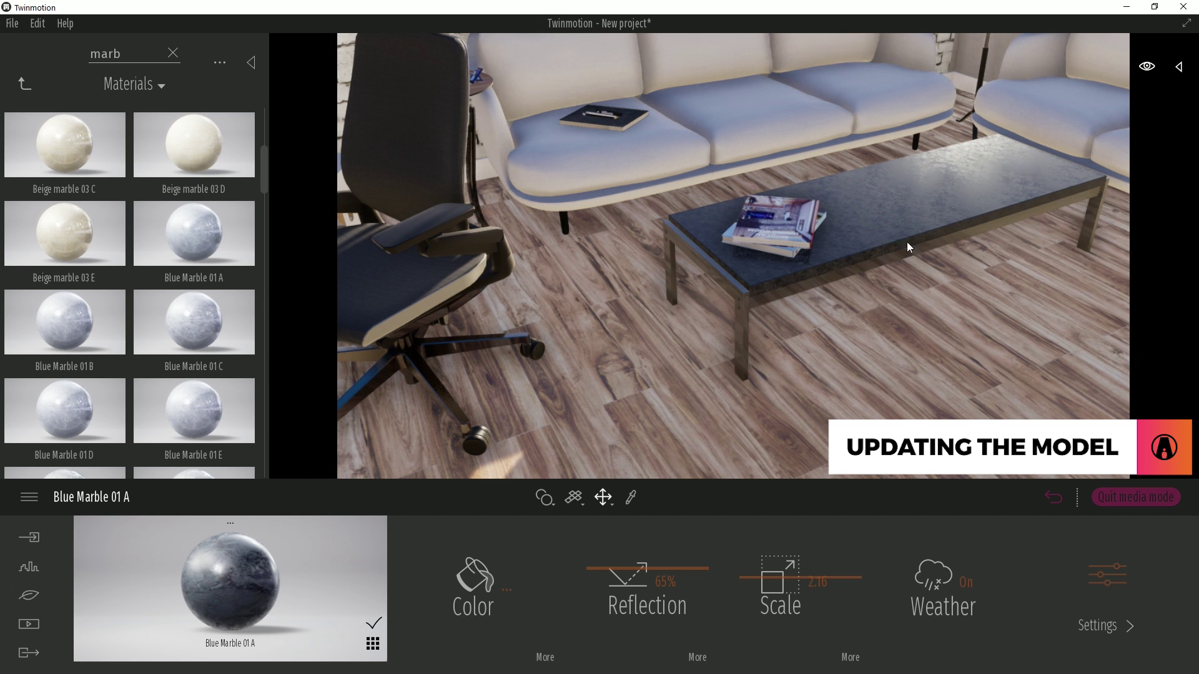
Step: Search the whole library for carpet and place Carpet beast pelt 01 on the floor by the coffee table
{"action": "left_click", "coordinate": [173, 53]}
{"action": "type", "text": "carpet"}
{"action": "left_click", "coordinate": [129, 84]}
{"action": "left_click", "coordinate": [137, 115]}
{"action": "left_click", "coordinate": [148, 54]}
{"action": "type", "text": "carpet"}
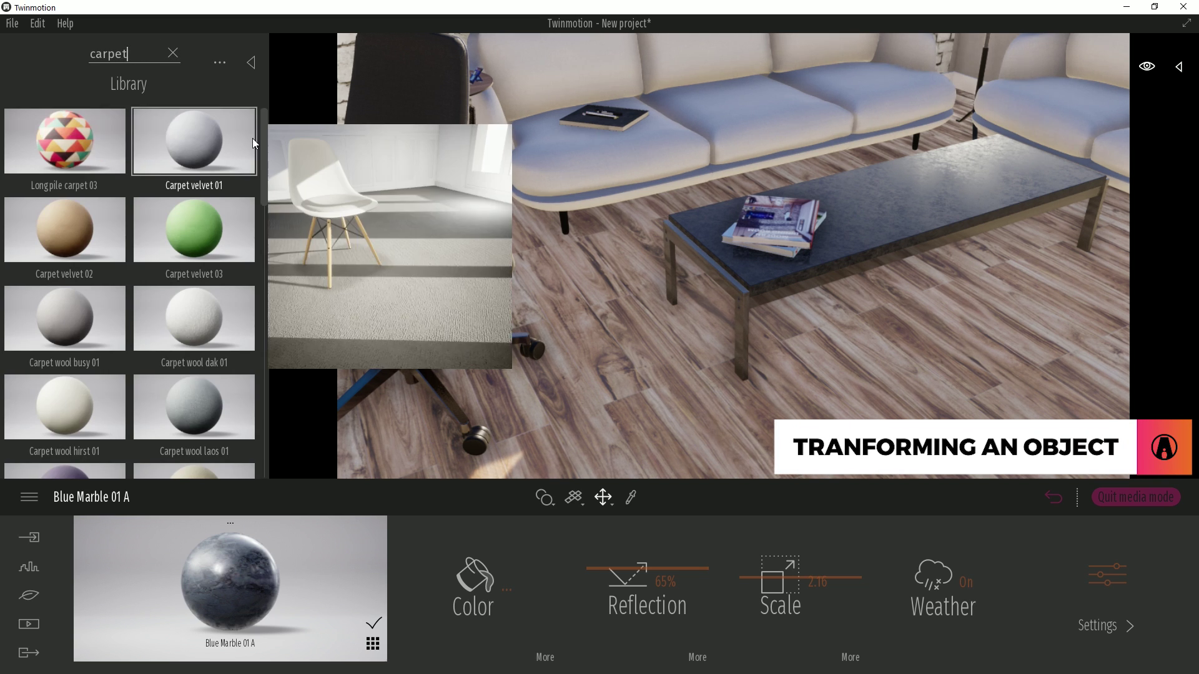
{"action": "scroll", "coordinate": [257, 147], "scroll_direction": "down", "scroll_amount": 8}
{"action": "scroll", "coordinate": [185, 355], "scroll_direction": "down", "scroll_amount": 6}
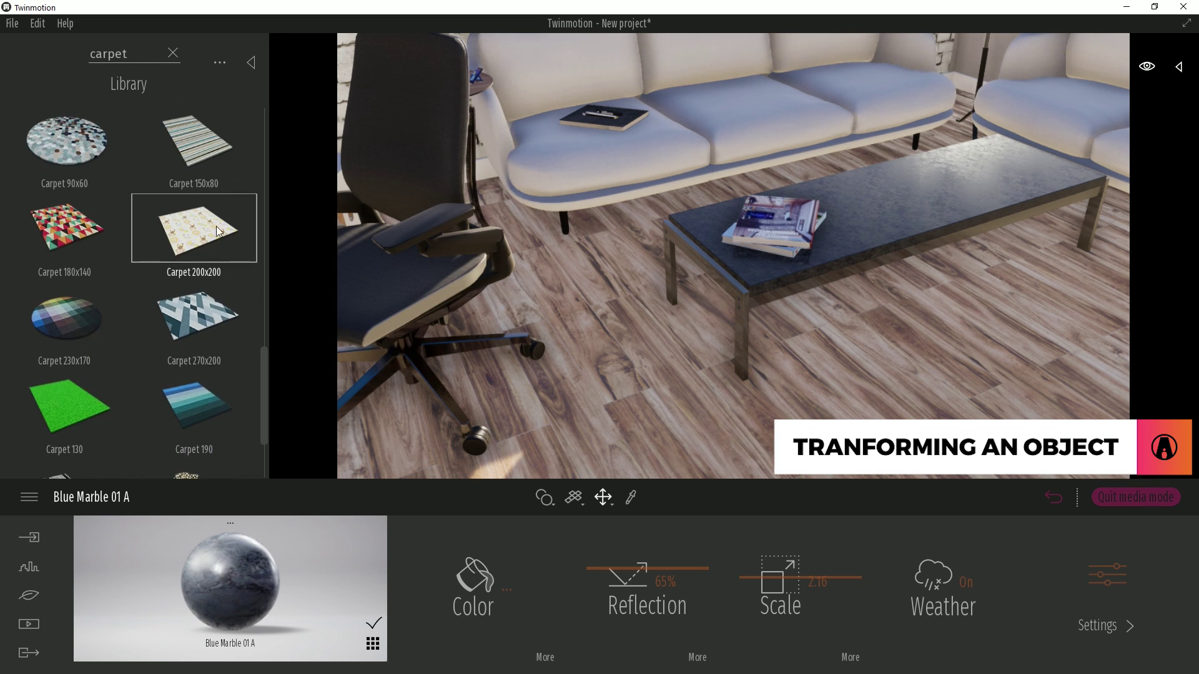
{"action": "left_click_drag", "start_coordinate": [65, 340], "coordinate": [927, 346]}
{"action": "left_click_drag", "start_coordinate": [864, 336], "coordinate": [916, 283]}
{"action": "right_click_drag", "start_coordinate": [916, 282], "coordinate": [837, 288]}
Step: Scale the placed carpet up in length and width so it extends under the coffee table
{"action": "left_click", "coordinate": [603, 497]}
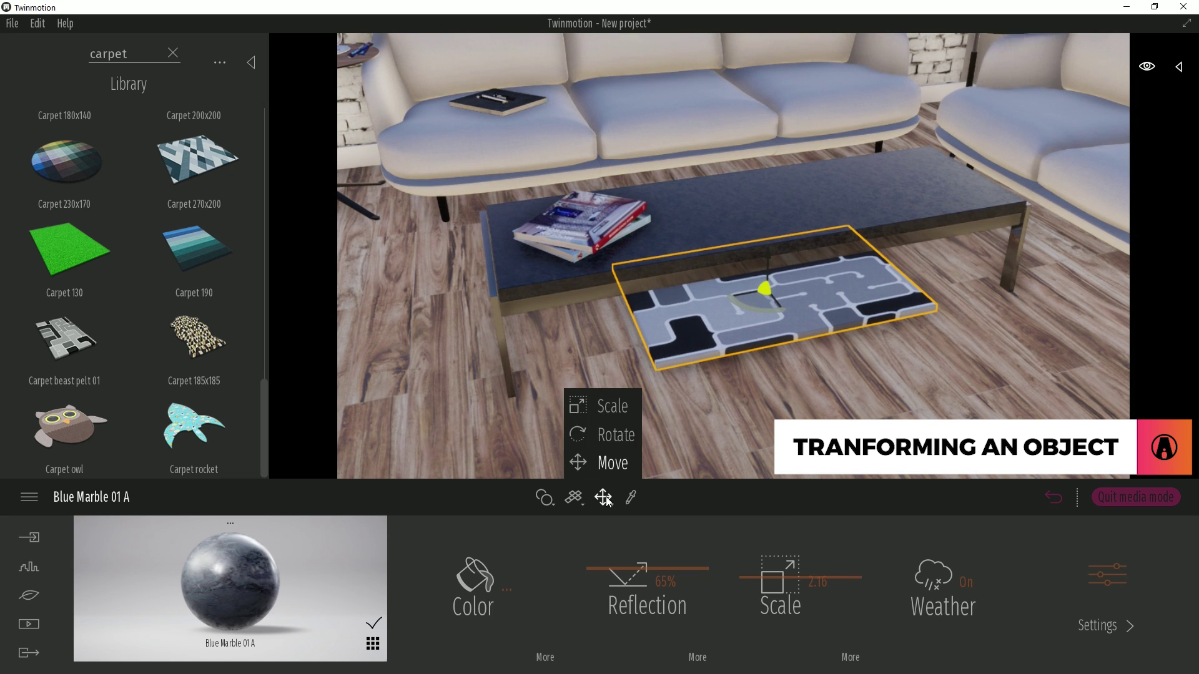
{"action": "left_click", "coordinate": [615, 398]}
{"action": "left_click_drag", "start_coordinate": [730, 298], "coordinate": [644, 317]}
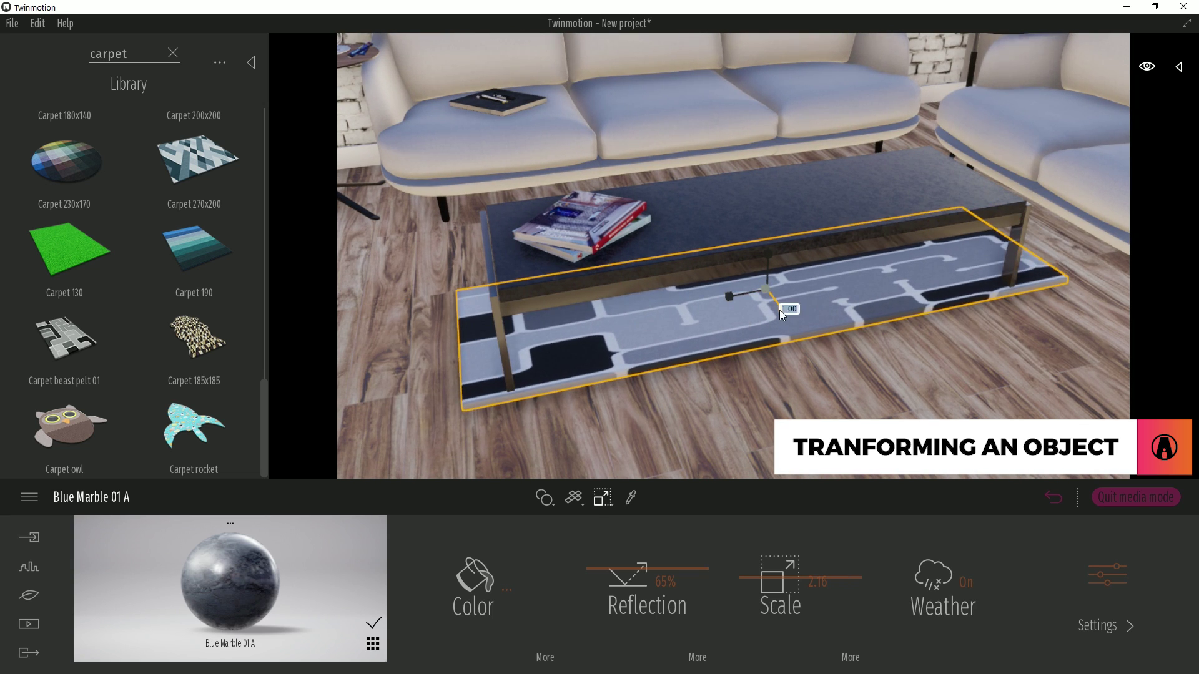
{"action": "left_click_drag", "start_coordinate": [781, 310], "coordinate": [799, 330]}
{"action": "middle_click_drag", "start_coordinate": [775, 290], "coordinate": [748, 274], "text": "shift"}
{"action": "mouse_move", "coordinate": [748, 275]}
{"action": "left_mouse_down"}
{"action": "mouse_move", "coordinate": [750, 405]}
{"action": "mouse_move", "coordinate": [750, 277]}
{"action": "left_mouse_up"}
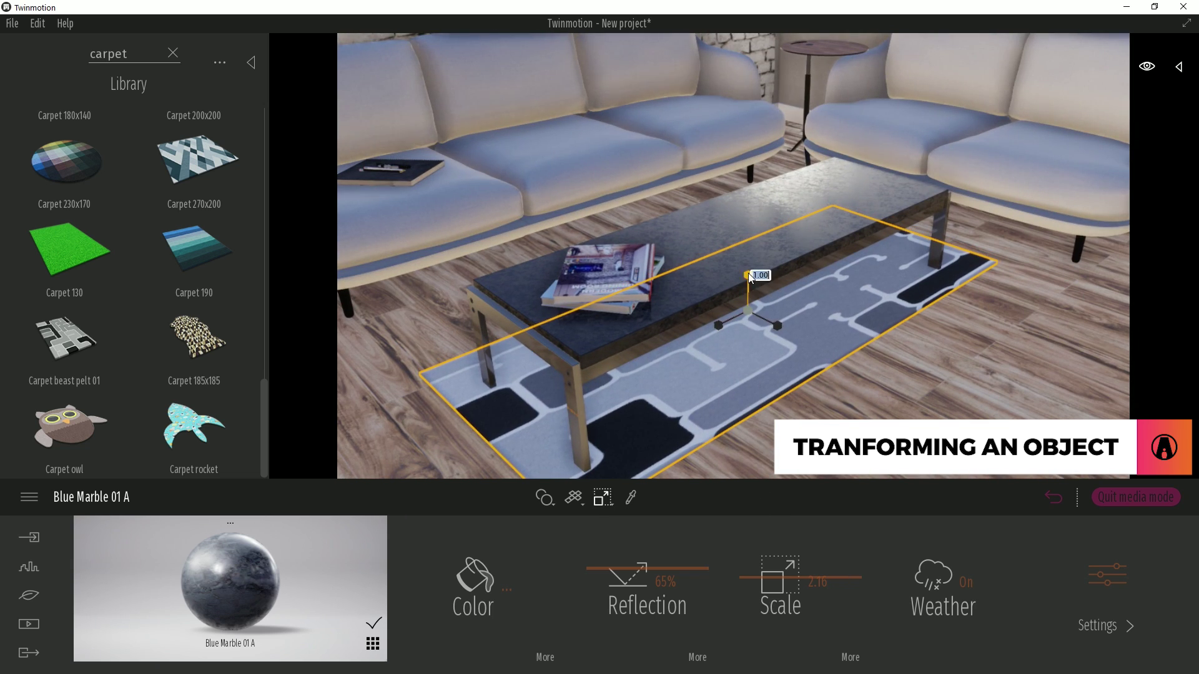
{"action": "left_click_drag", "start_coordinate": [775, 324], "coordinate": [747, 324]}
Step: Adjust the carpet's position beneath the coffee table with the Move tool and inspect its pile up close
{"action": "left_click", "coordinate": [604, 498]}
{"action": "left_click", "coordinate": [612, 464]}
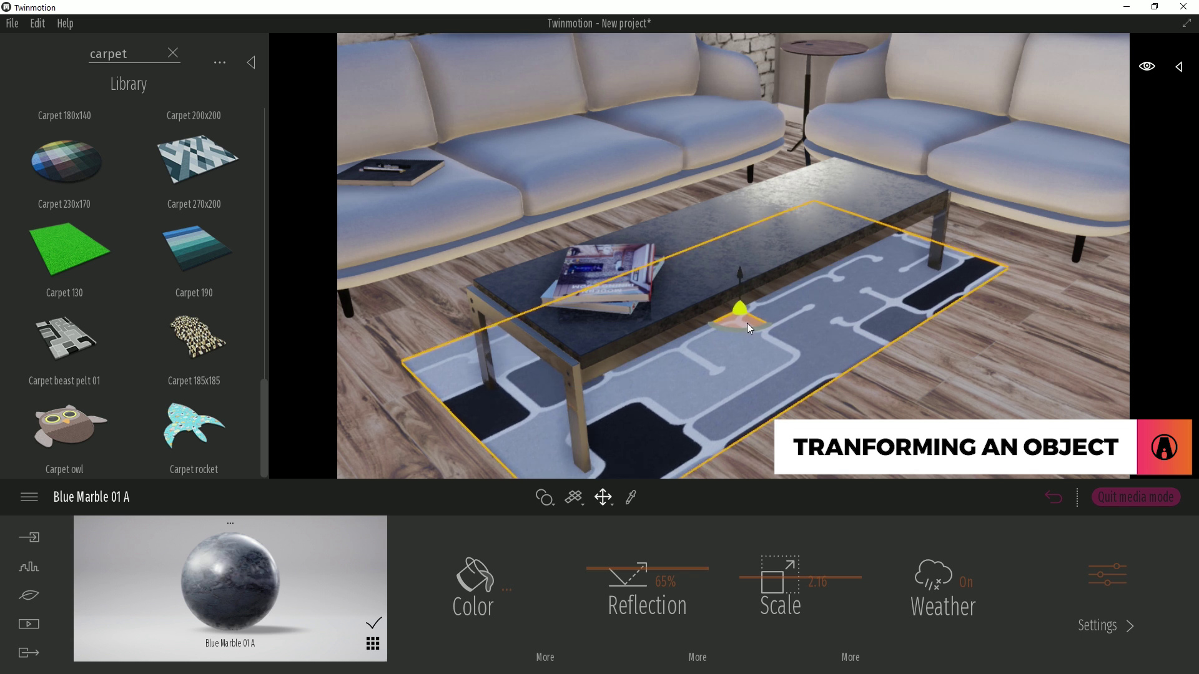
{"action": "key", "text": "w"}
{"action": "right_click_drag", "start_coordinate": [745, 358], "coordinate": [749, 295]}
{"action": "key", "text": "q"}
{"action": "scroll", "coordinate": [763, 377], "scroll_direction": "up", "scroll_amount": 4}
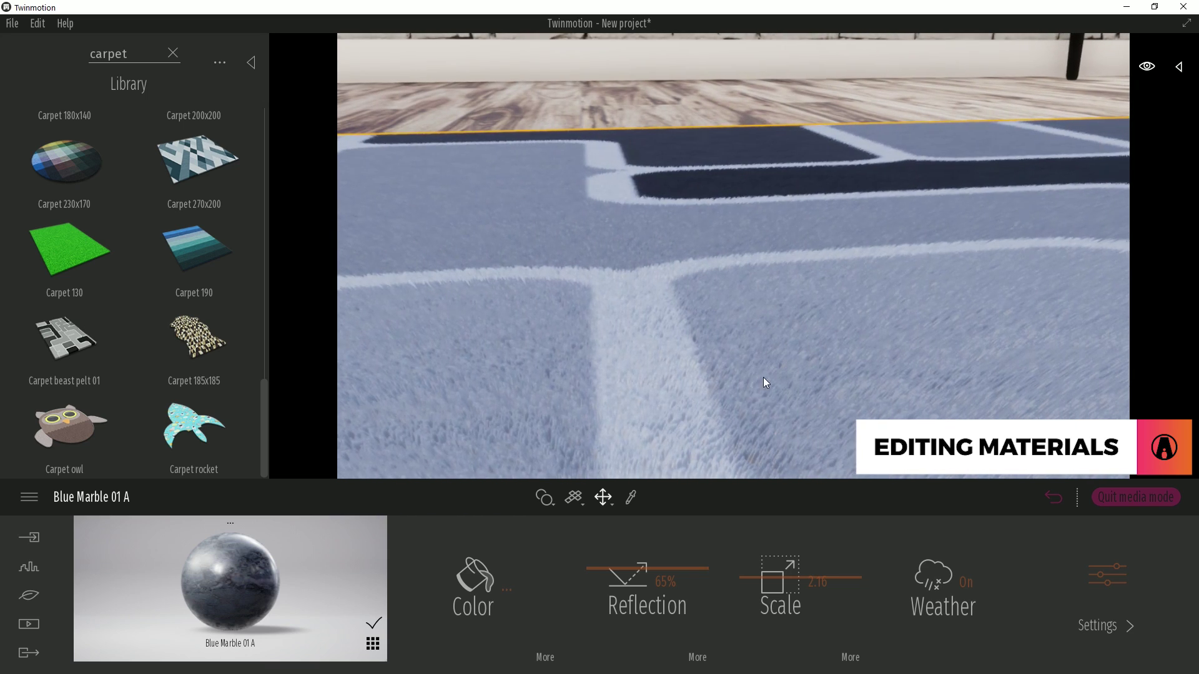
Step: Load an image file as the WoodFlooring29 floor's reflection texture and set its reflection to 65%
{"action": "key", "text": "s"}
{"action": "right_click_drag", "start_coordinate": [733, 324], "coordinate": [643, 316]}
{"action": "left_click", "coordinate": [736, 377]}
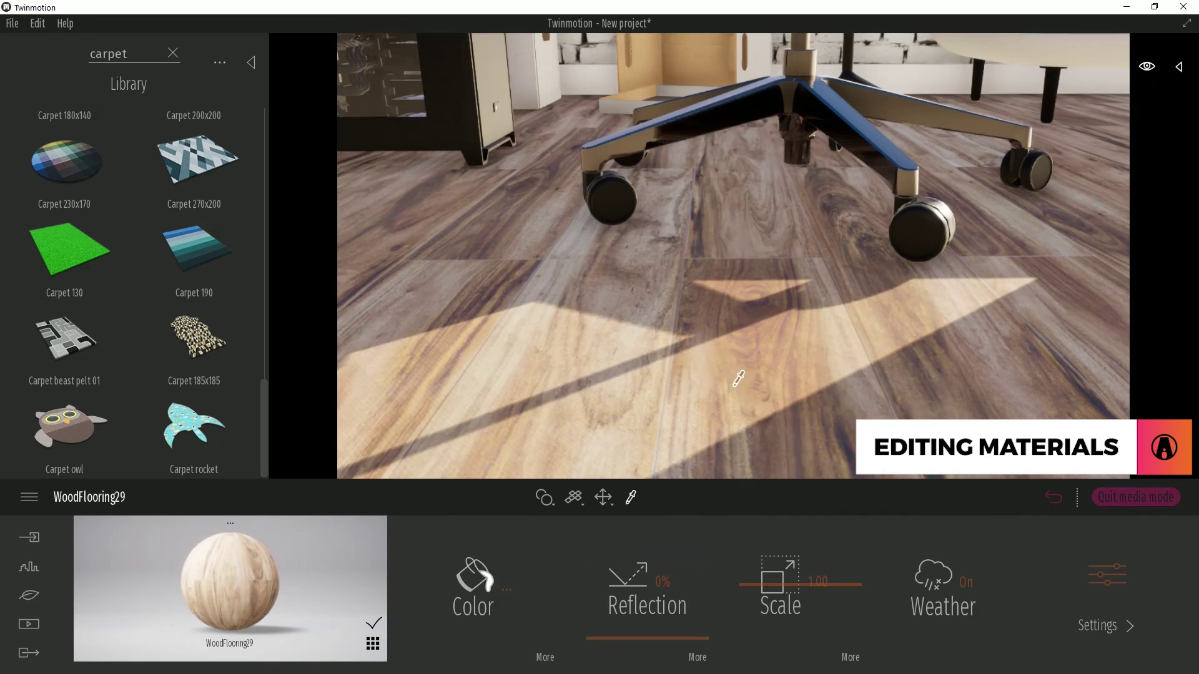
{"action": "left_click", "coordinate": [698, 658]}
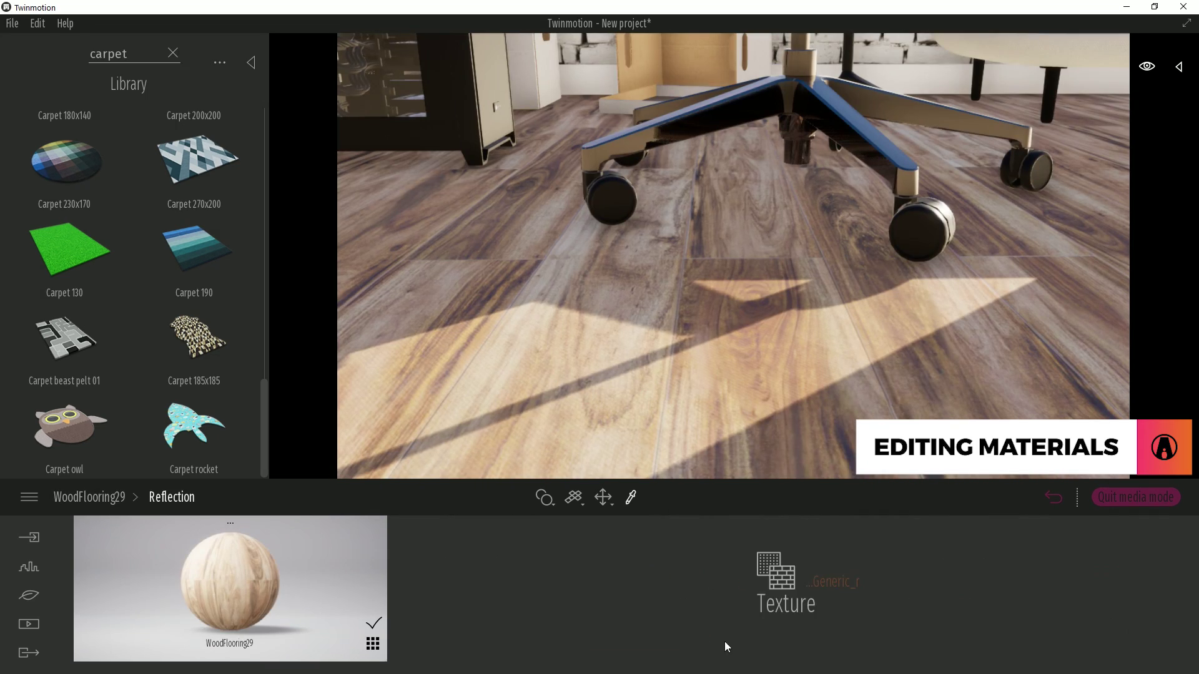
{"action": "left_click", "coordinate": [781, 575]}
{"action": "left_click", "coordinate": [803, 481]}
{"action": "left_click", "coordinate": [417, 283]}
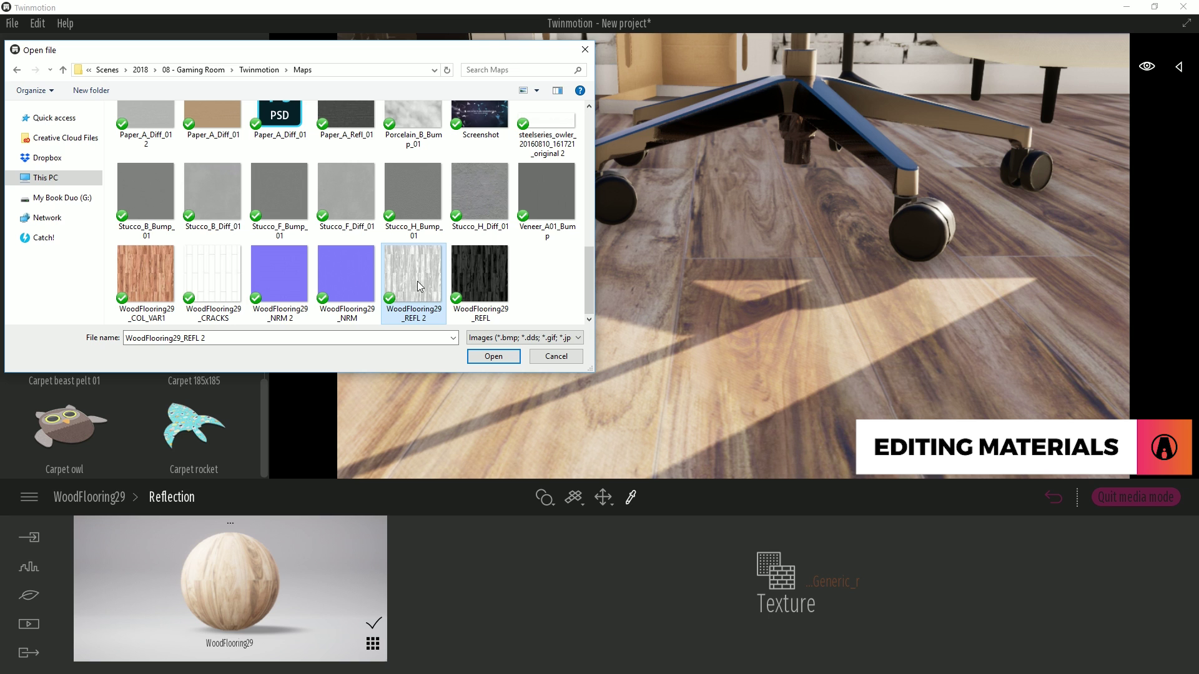
{"action": "double_click", "coordinate": [417, 282]}
{"action": "left_click", "coordinate": [111, 501]}
{"action": "left_click_drag", "start_coordinate": [610, 636], "coordinate": [641, 565]}
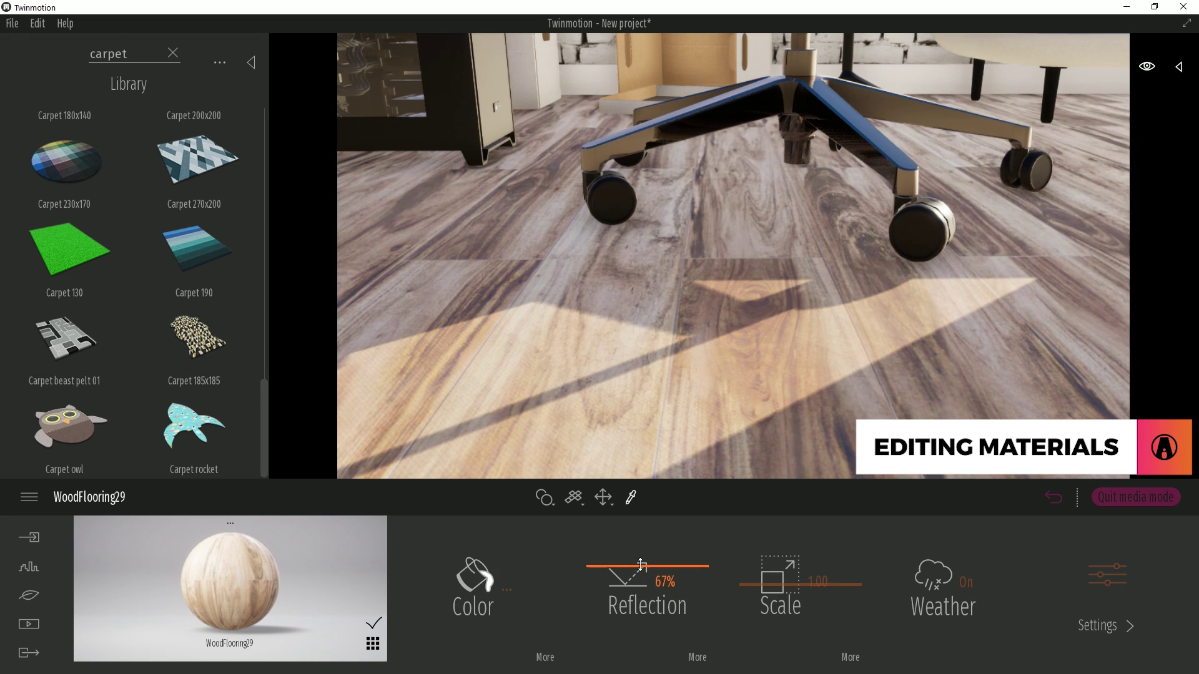
Step: Load an image file as the wood floor's bump texture and vary the bump intensity to check its effect
{"action": "left_click", "coordinate": [1106, 626]}
{"action": "left_click", "coordinate": [628, 587]}
{"action": "left_click", "coordinate": [774, 581]}
{"action": "left_click", "coordinate": [787, 472]}
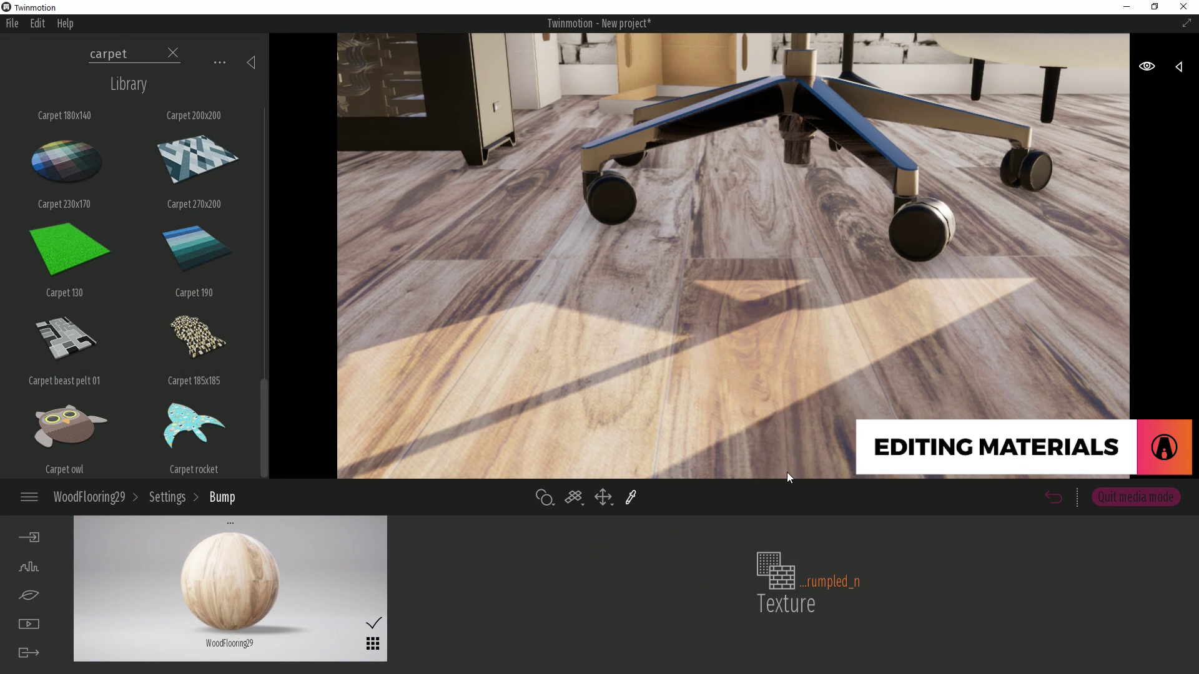
{"action": "scroll", "coordinate": [326, 290], "scroll_direction": "down", "scroll_amount": 10}
{"action": "double_click", "coordinate": [326, 290]}
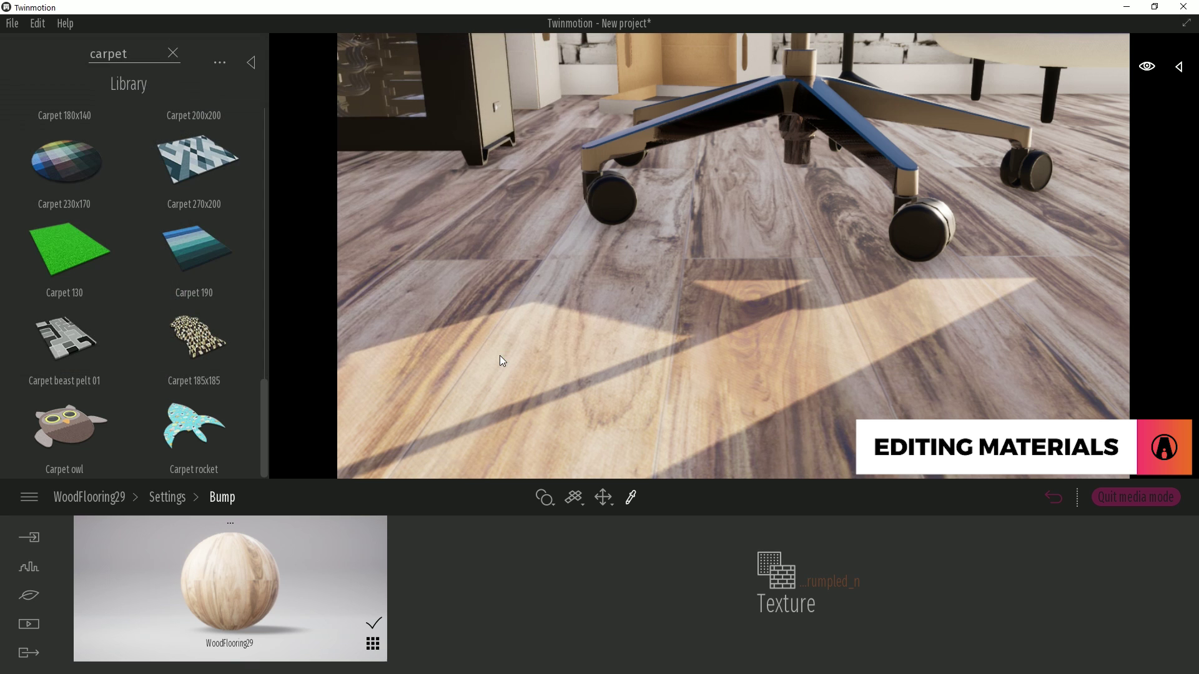
{"action": "left_click", "coordinate": [167, 497]}
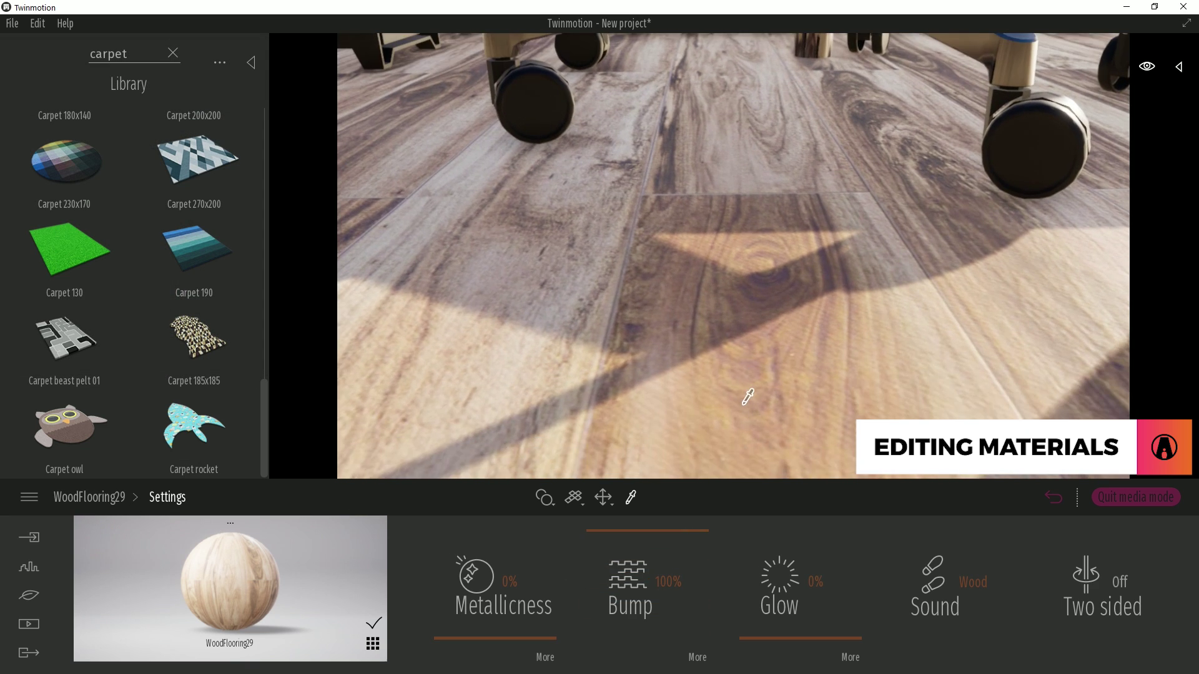
{"action": "left_click_drag", "start_coordinate": [633, 590], "coordinate": [641, 669]}
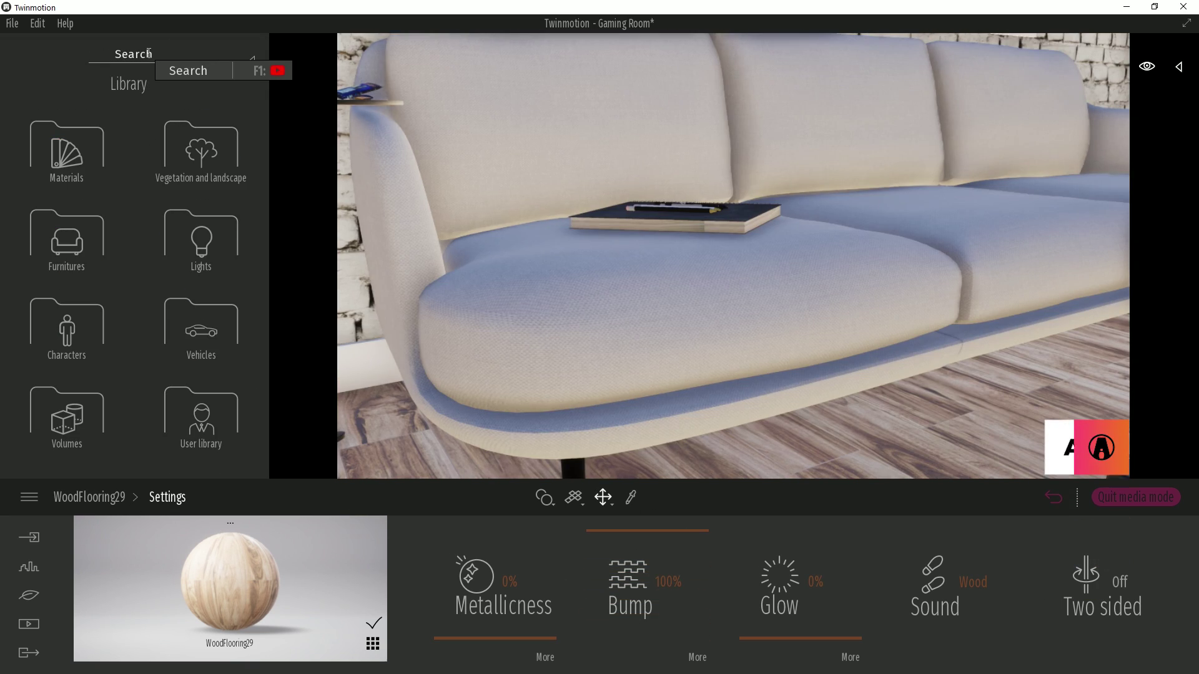
Step: Search the library for leather and try Full grain 01 on the sofa with material replacement, undoing the change
{"action": "left_click", "coordinate": [149, 53]}
{"action": "type", "text": "leather"}
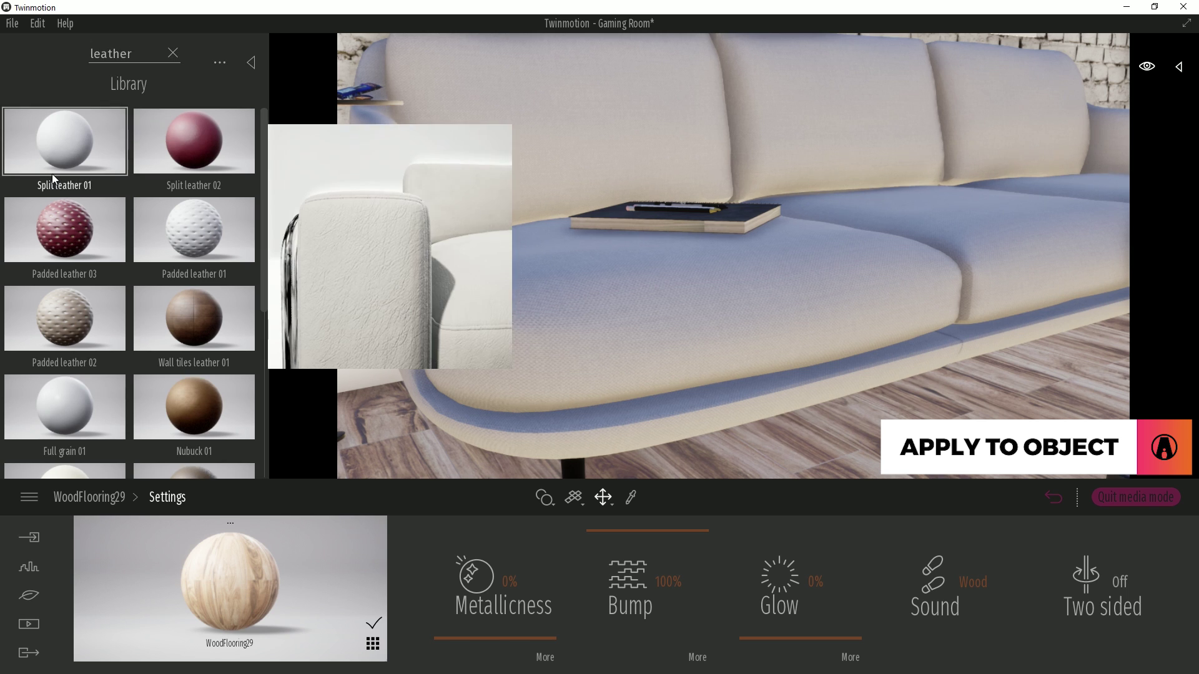
{"action": "mouse_move", "coordinate": [72, 408]}
{"action": "left_click_drag", "start_coordinate": [73, 409], "coordinate": [578, 409]}
{"action": "key", "text": "ctrl+z"}
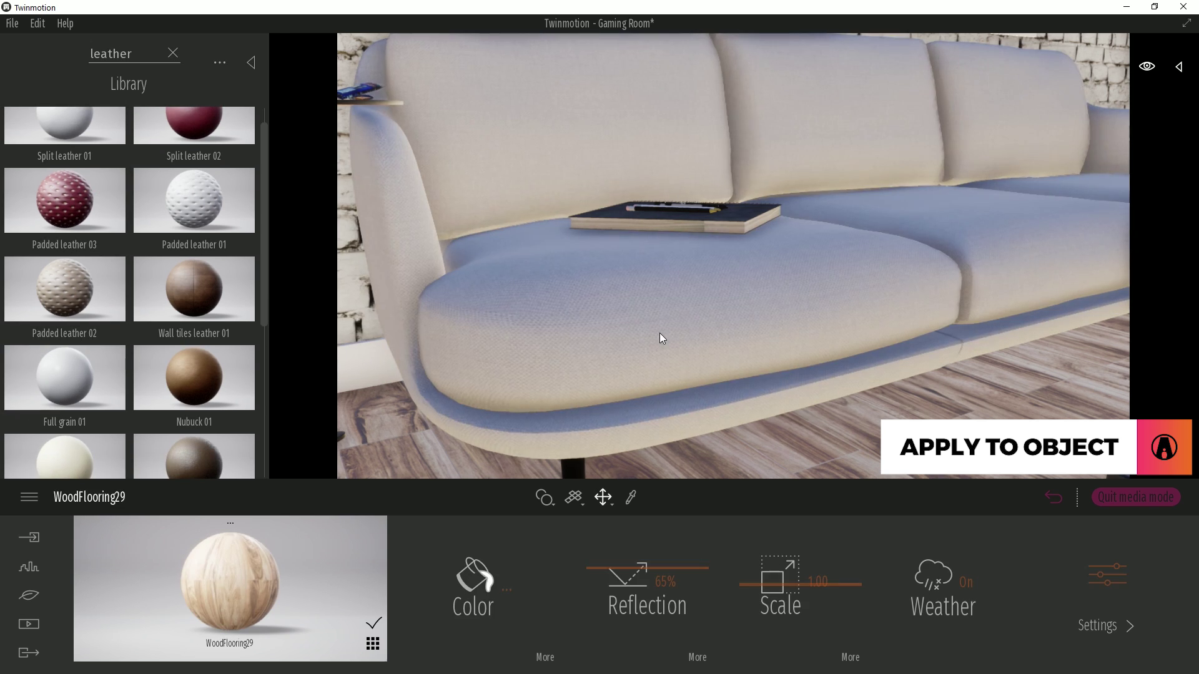
Step: Switch to Apply to object mode and put Full grain 01 on the sofa's outer frame with a texture scale of 0.56
{"action": "left_click", "coordinate": [546, 499]}
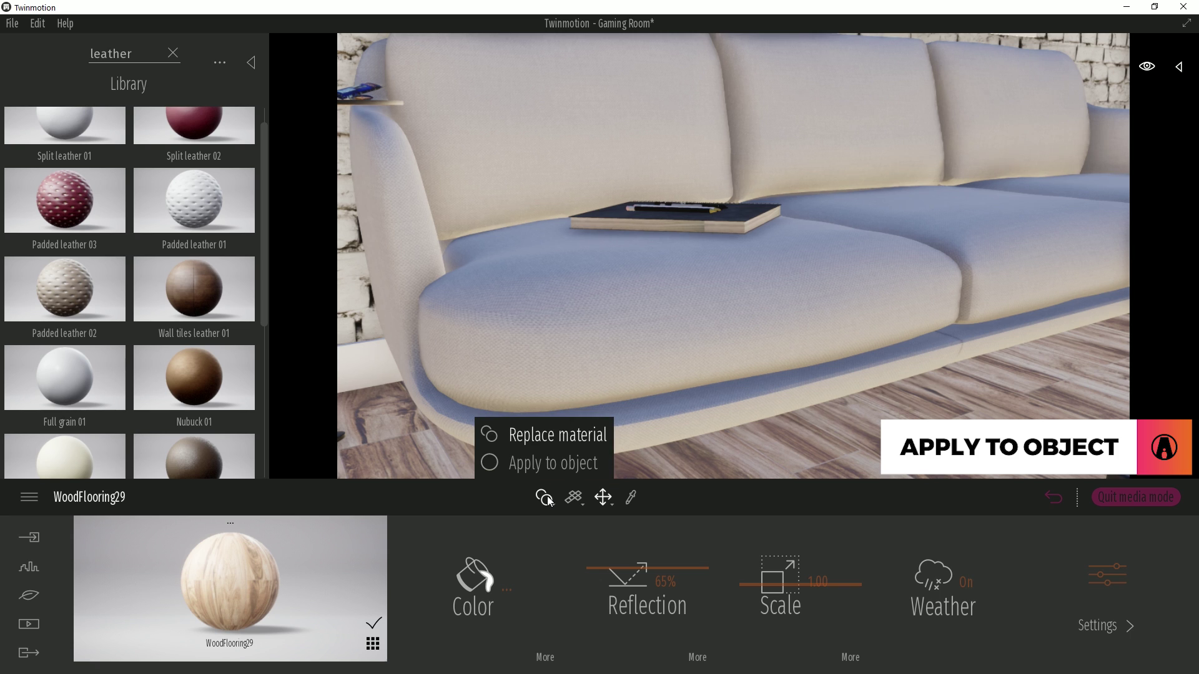
{"action": "left_click", "coordinate": [545, 464]}
{"action": "left_click_drag", "start_coordinate": [67, 389], "coordinate": [402, 266]}
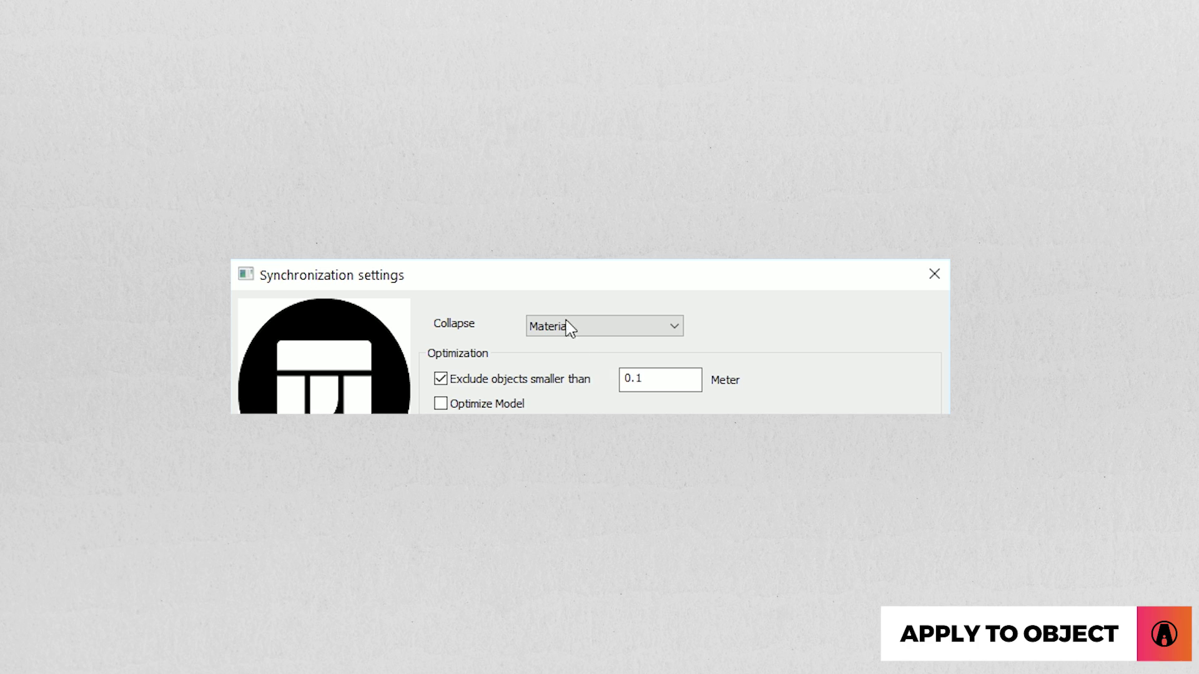
Step: Choose a Collapse option in the synchronization settings and set the geometry import's Collapse option to Keep hierarchy
{"action": "left_click", "coordinate": [570, 328]}
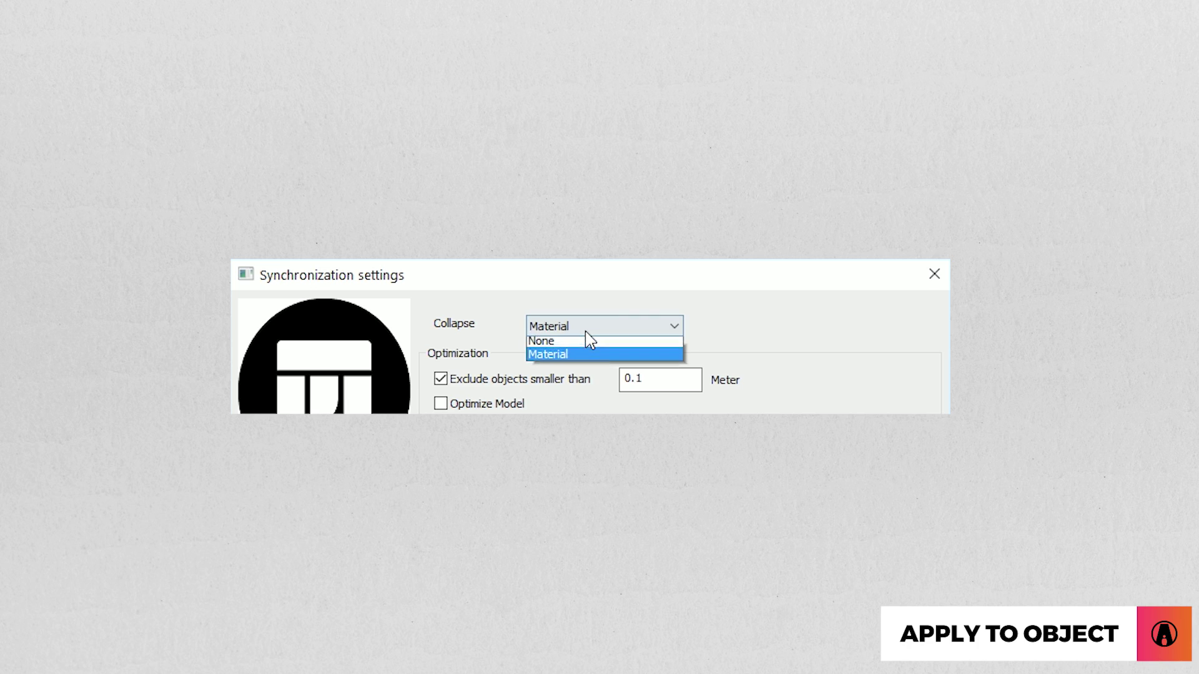
{"action": "left_click", "coordinate": [588, 351]}
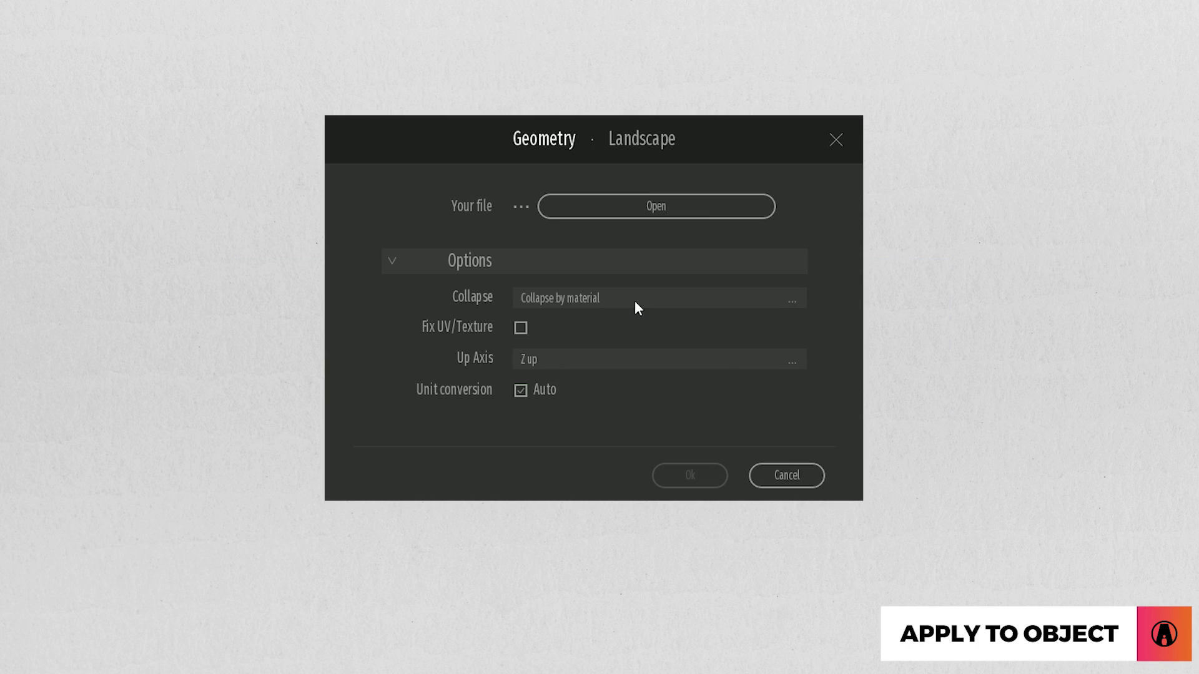
{"action": "left_click", "coordinate": [637, 301]}
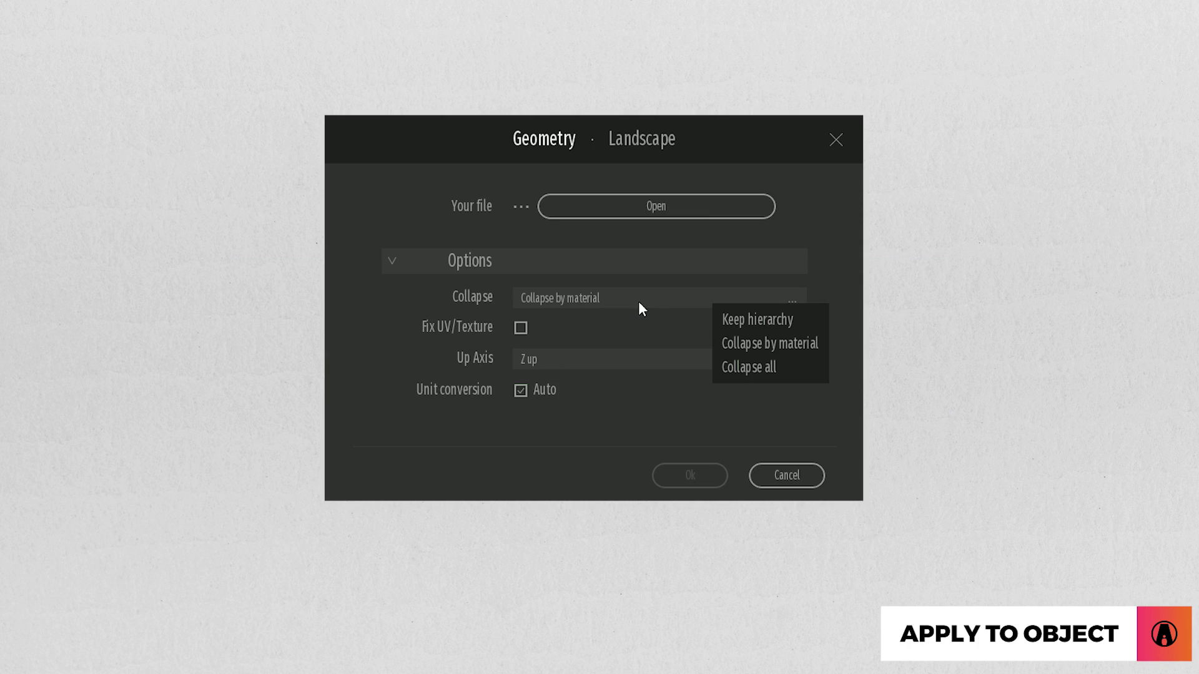
{"action": "left_click", "coordinate": [775, 320]}
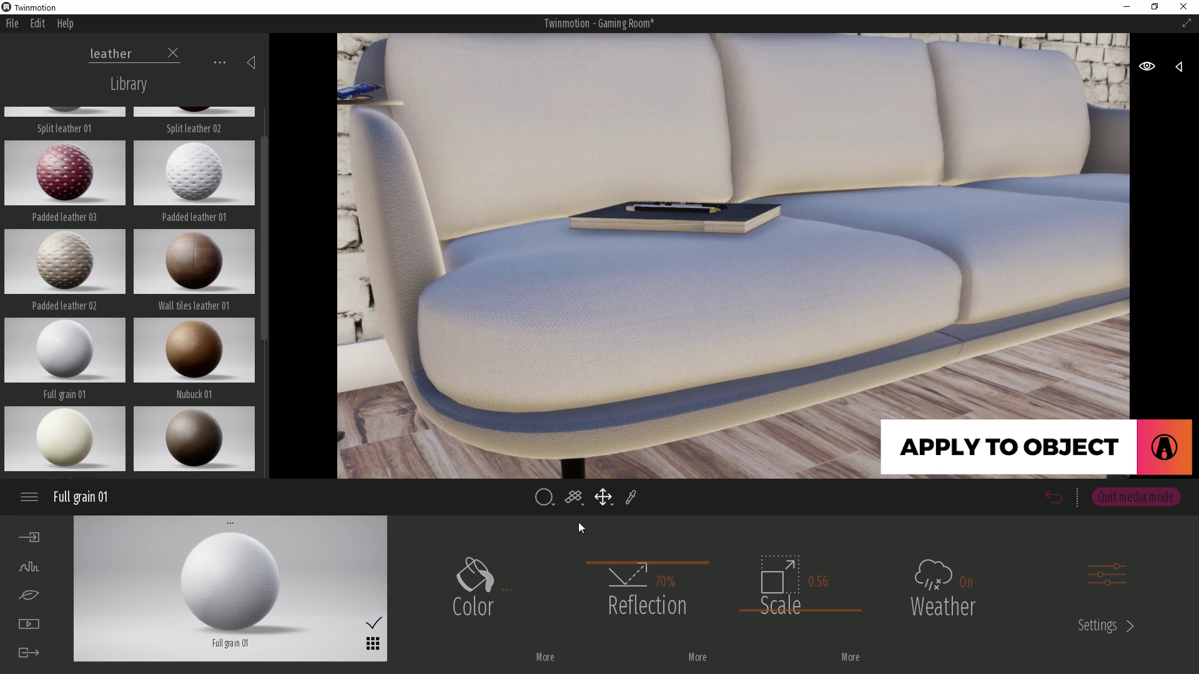
Step: Change the color of the sofa frame's Full grain 01 leather to dark gray
{"action": "left_click", "coordinate": [473, 578]}
{"action": "left_click", "coordinate": [675, 470]}
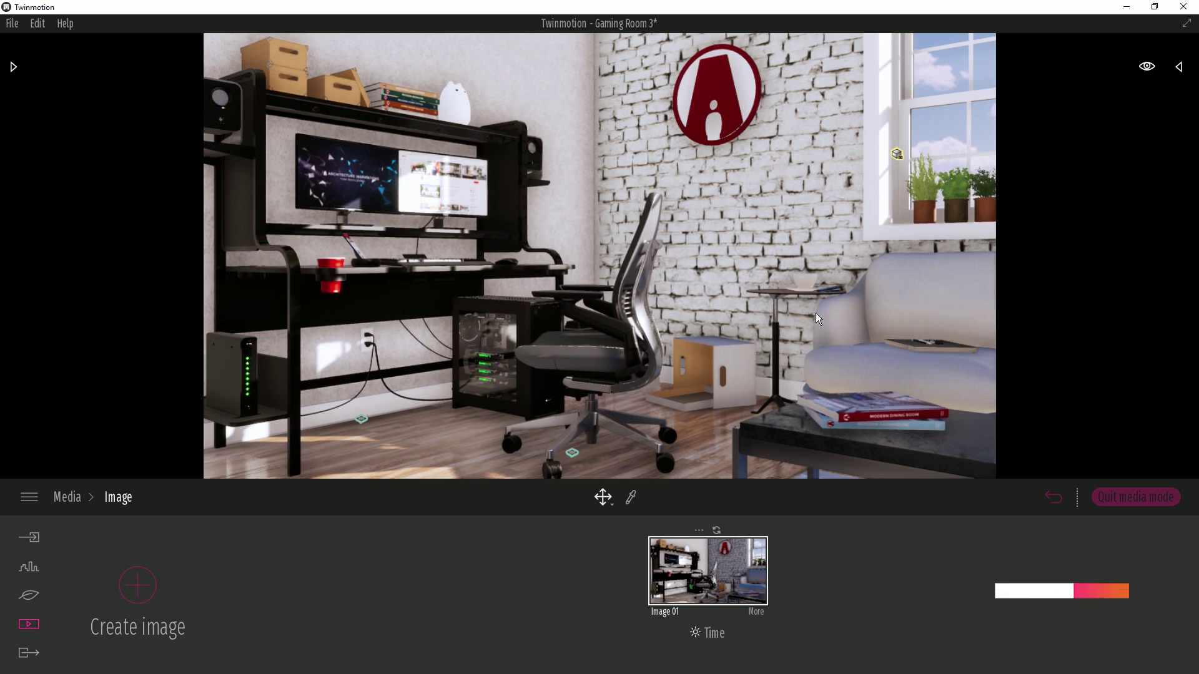
Step: Select Image 01 for export, start the export, and confirm the output folder
{"action": "left_click", "coordinate": [28, 654]}
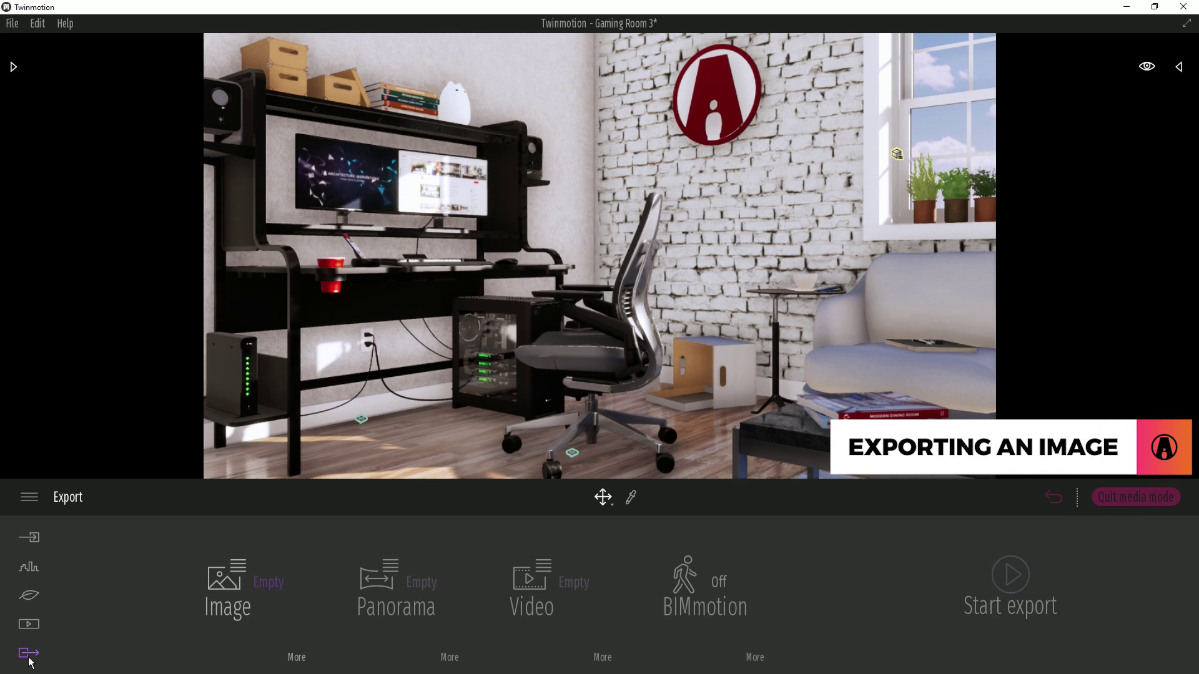
{"action": "left_click", "coordinate": [270, 583]}
{"action": "left_click", "coordinate": [238, 531]}
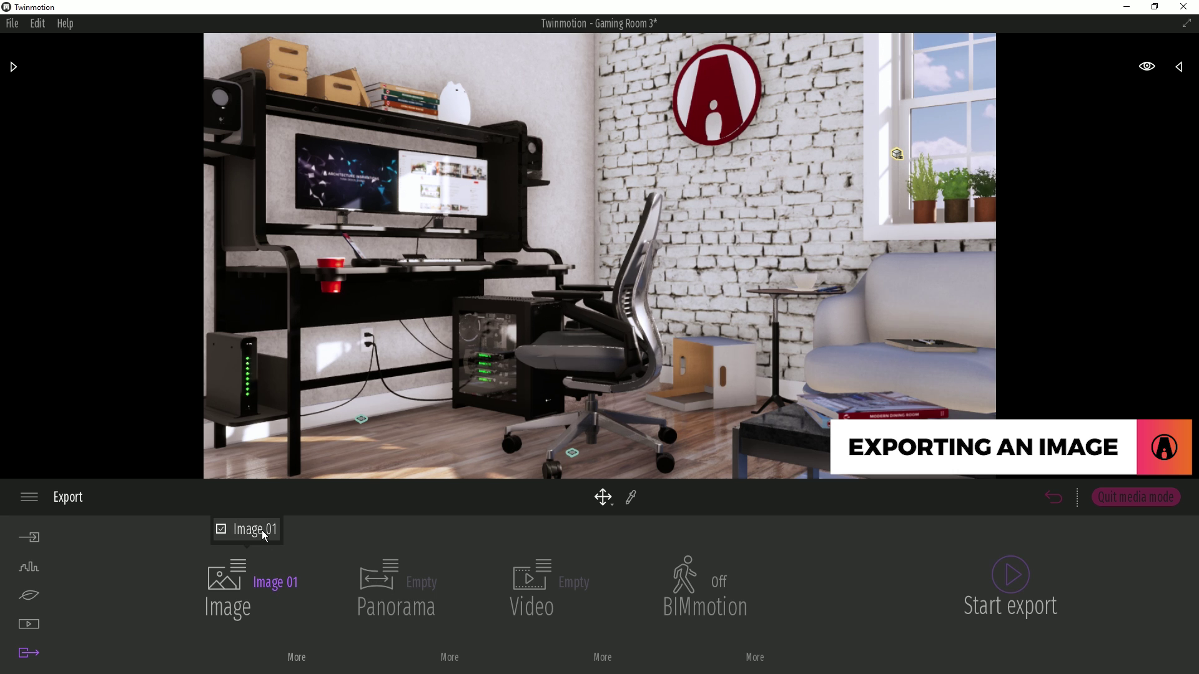
{"action": "left_click", "coordinate": [1020, 593]}
{"action": "left_click", "coordinate": [843, 486]}
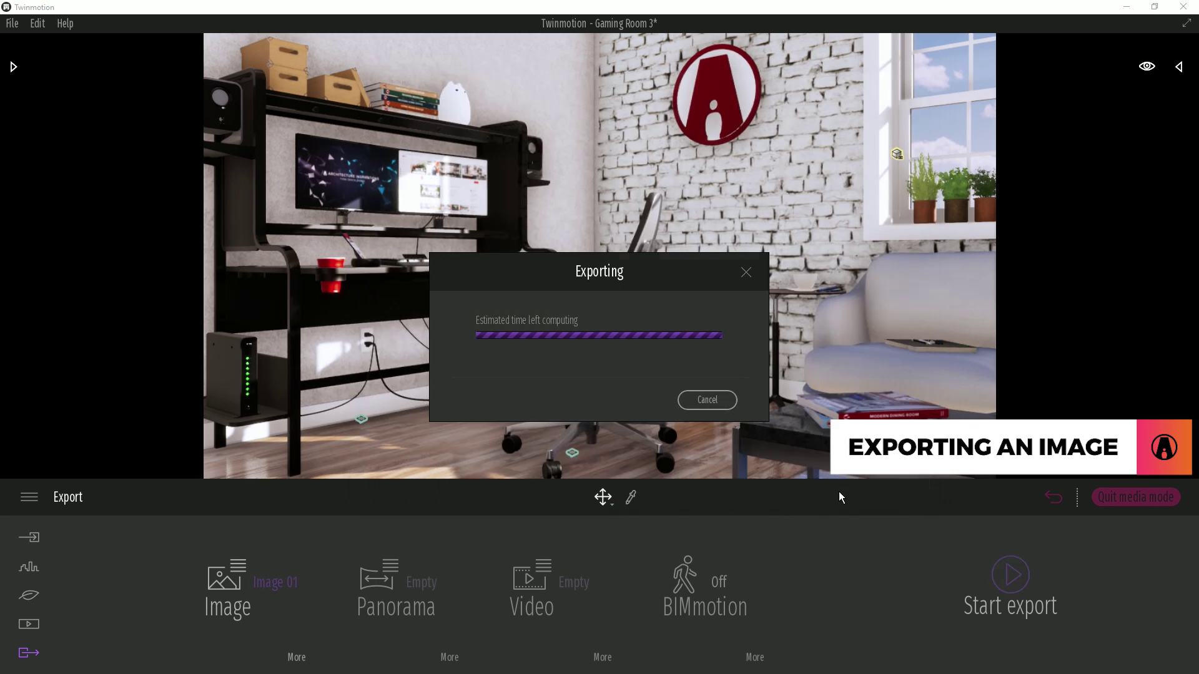